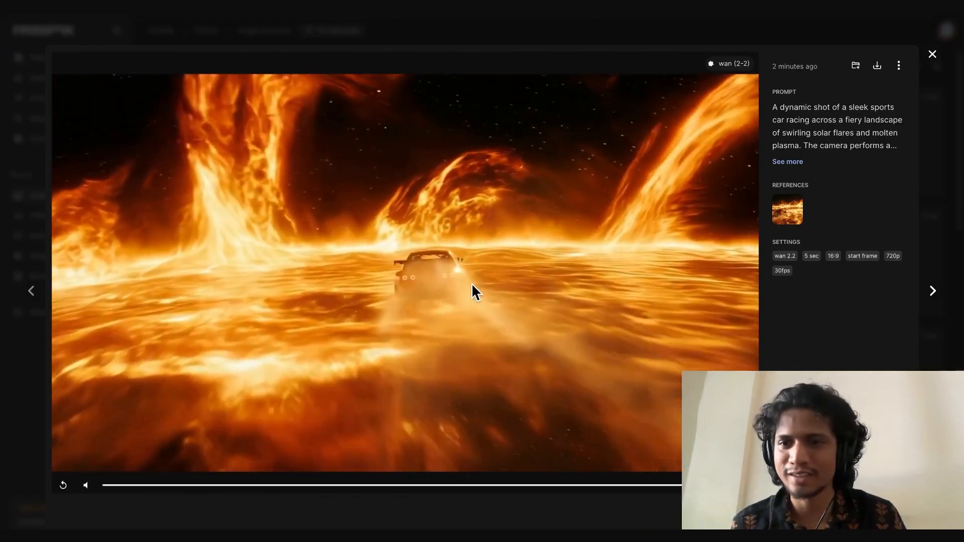
# Close the video preview, reuse the history prompt for the red race car on the sun's surface, and switch the model to Google Imagen 4 Ultra
pyautogui.press('Escape')
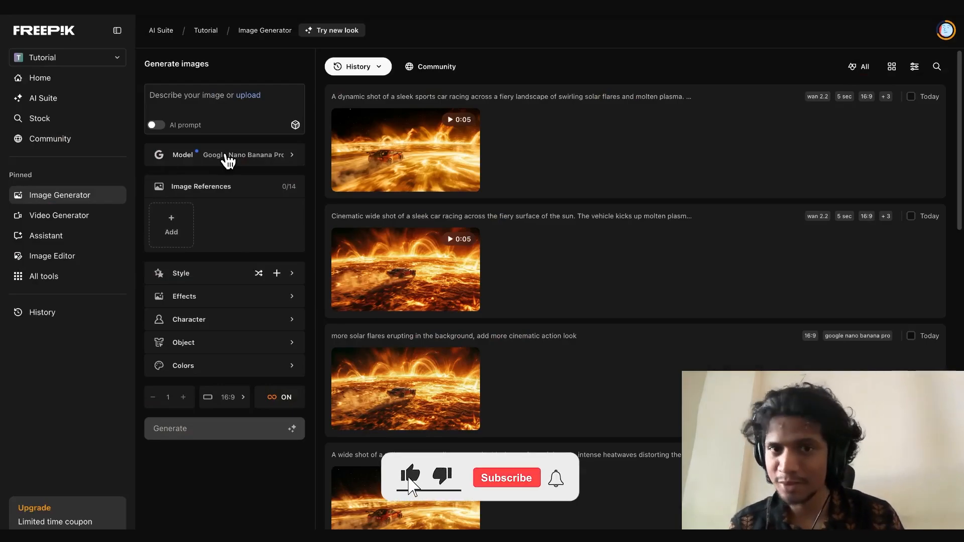
pyautogui.moveTo(416, 400); pyautogui.dragTo(191, 246)
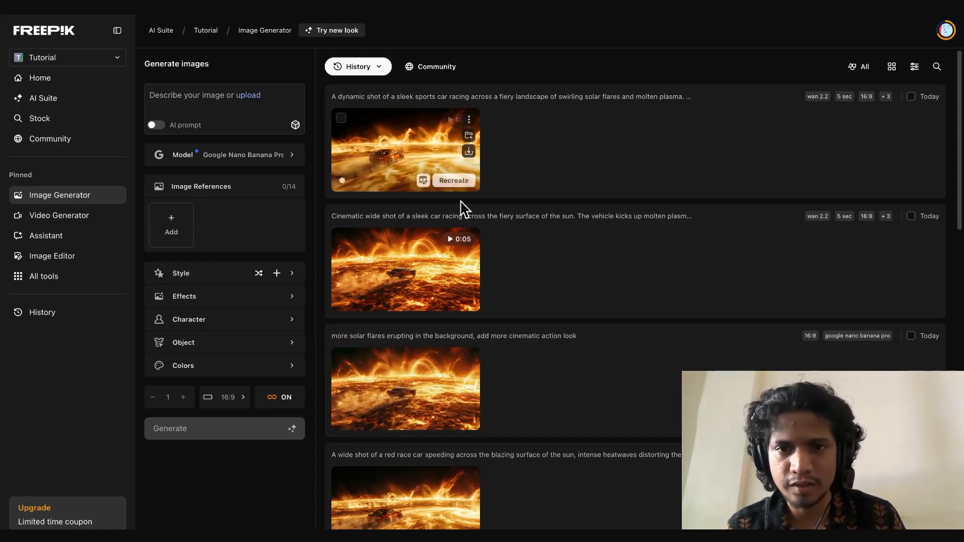
pyautogui.scroll(-4, 526, 293)
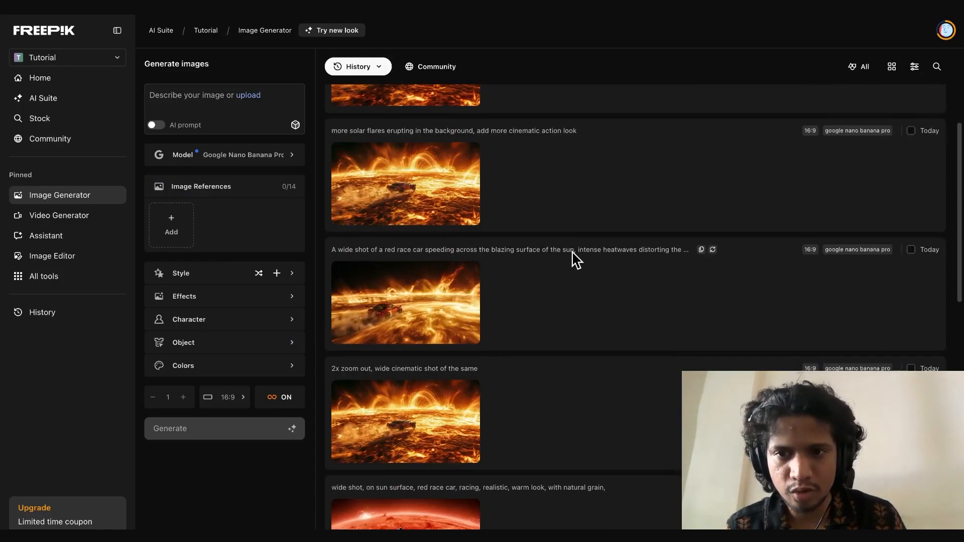
pyautogui.click(713, 250)
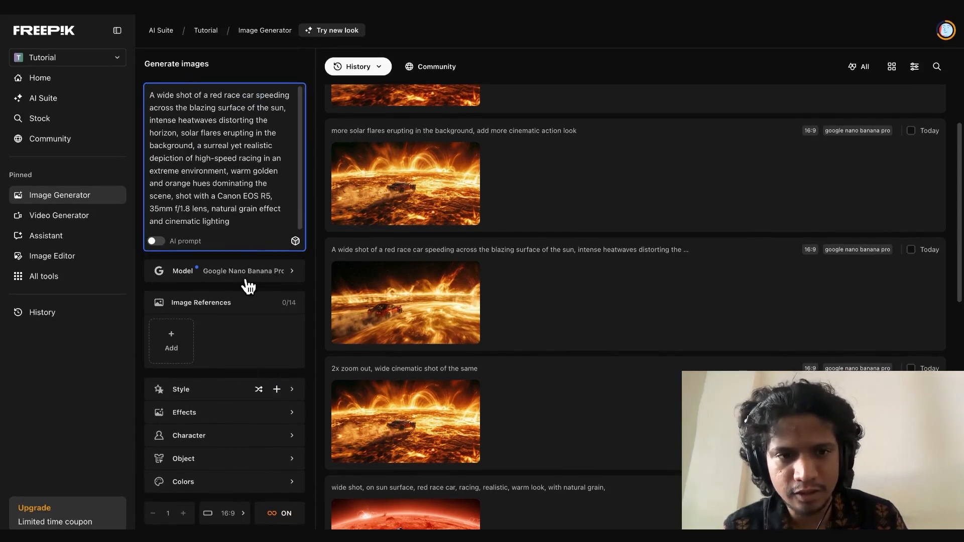
pyautogui.click(291, 390)
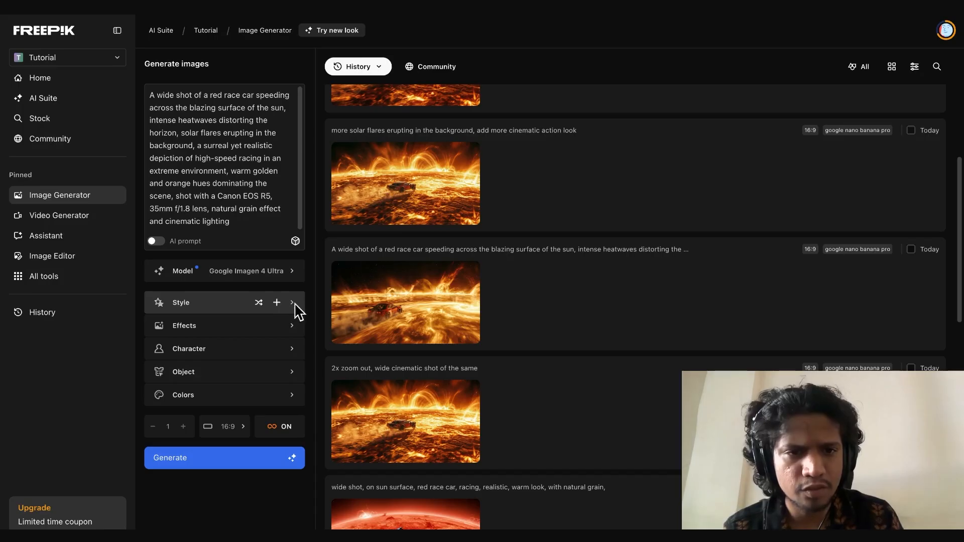
# Apply the mediterraneanpaint style and the aerial camera effect to the image generation settings
pyautogui.click(297, 311)
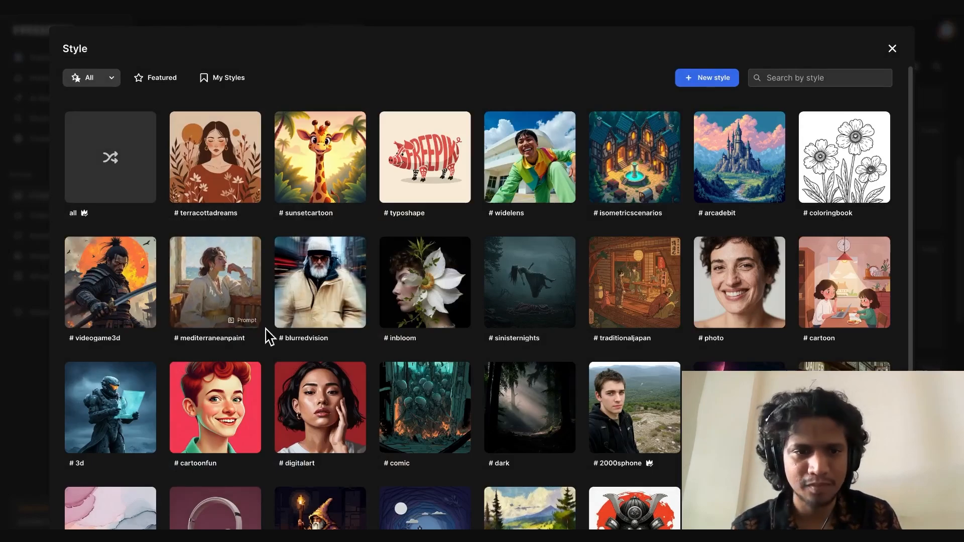
pyautogui.scroll(-4, 269, 333)
pyautogui.scroll(4, 270, 336)
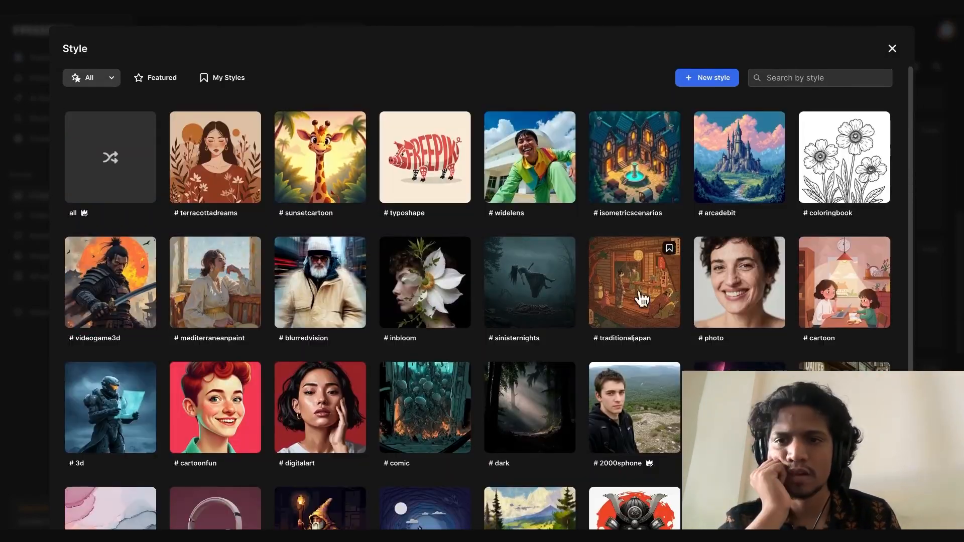
pyautogui.click(194, 290)
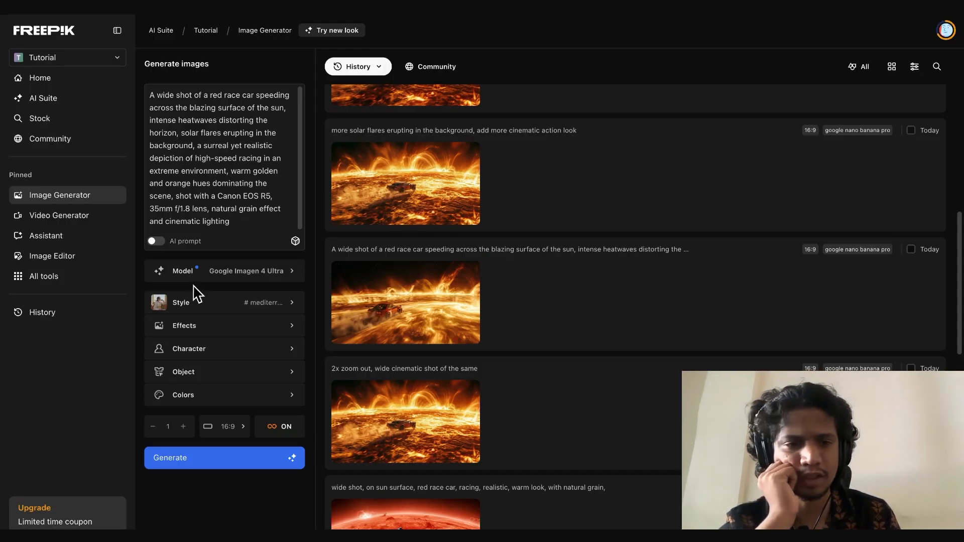
pyautogui.click(289, 332)
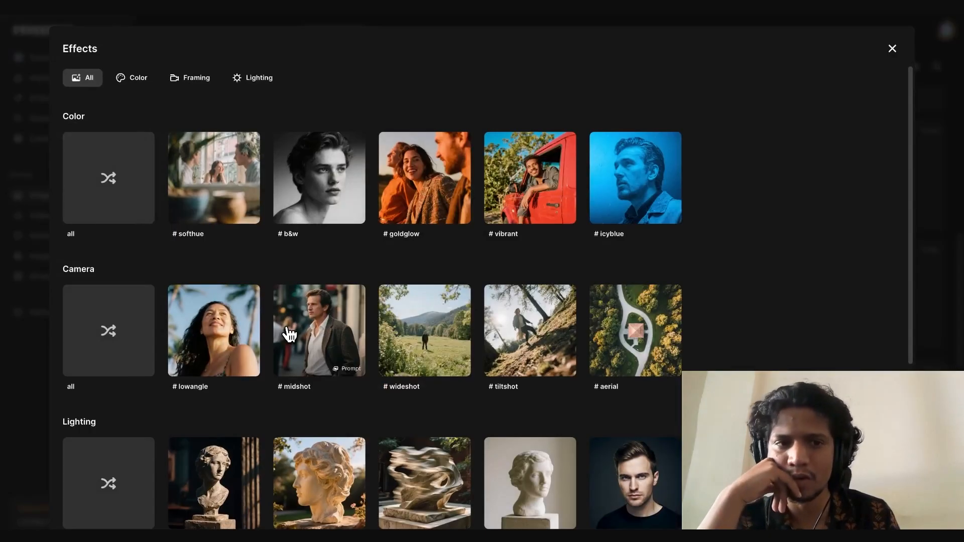
pyautogui.click(646, 352)
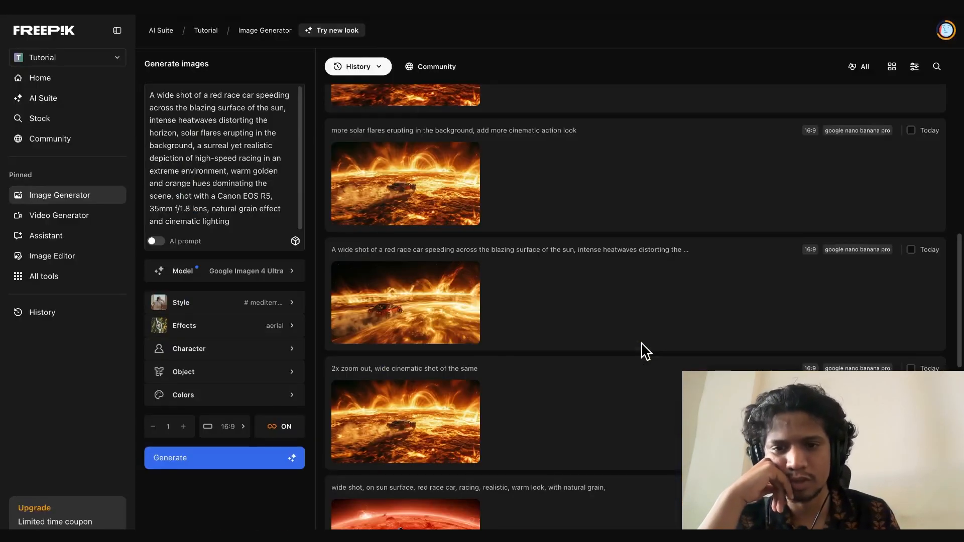
# Review the new character form's gender, reference image and training options, leaving without creating a character
pyautogui.click(284, 350)
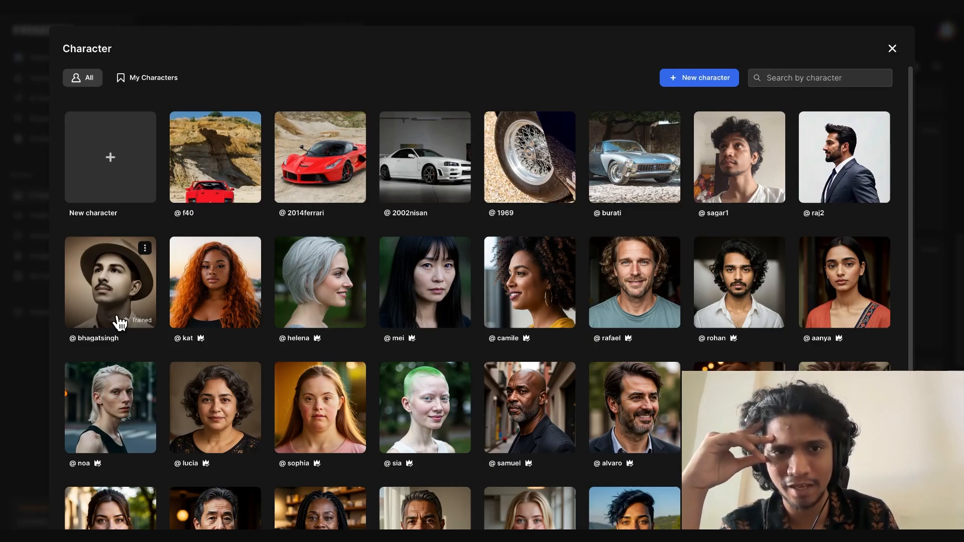
pyautogui.click(703, 81)
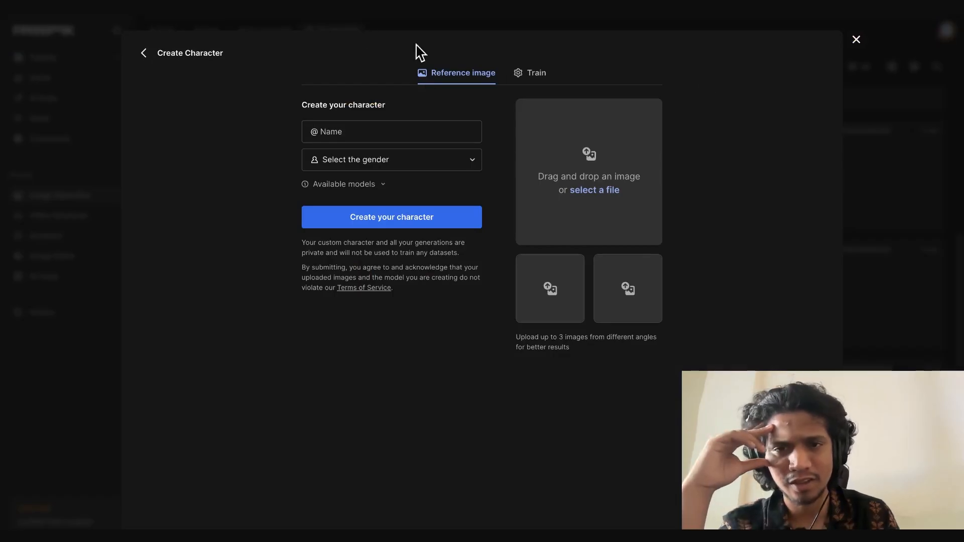
pyautogui.click(427, 169)
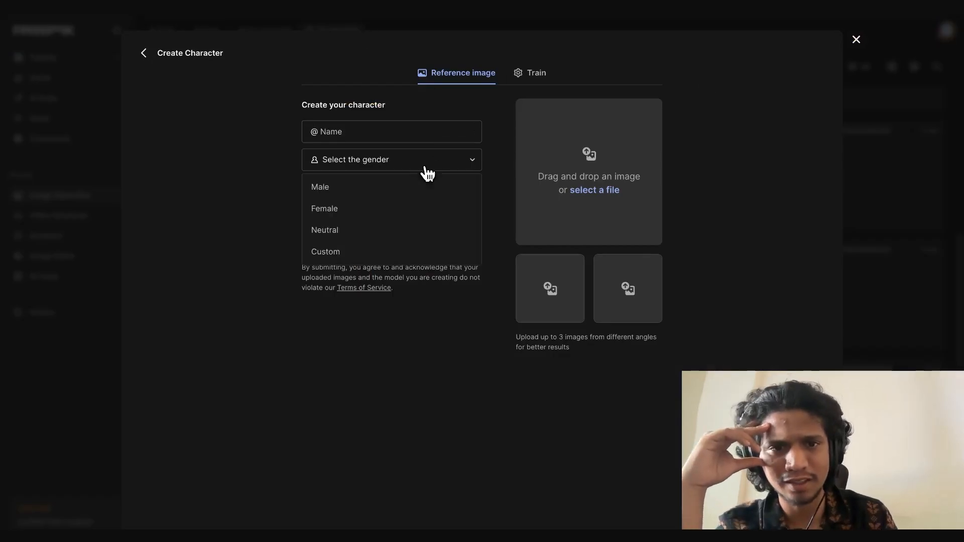
pyautogui.click(394, 195)
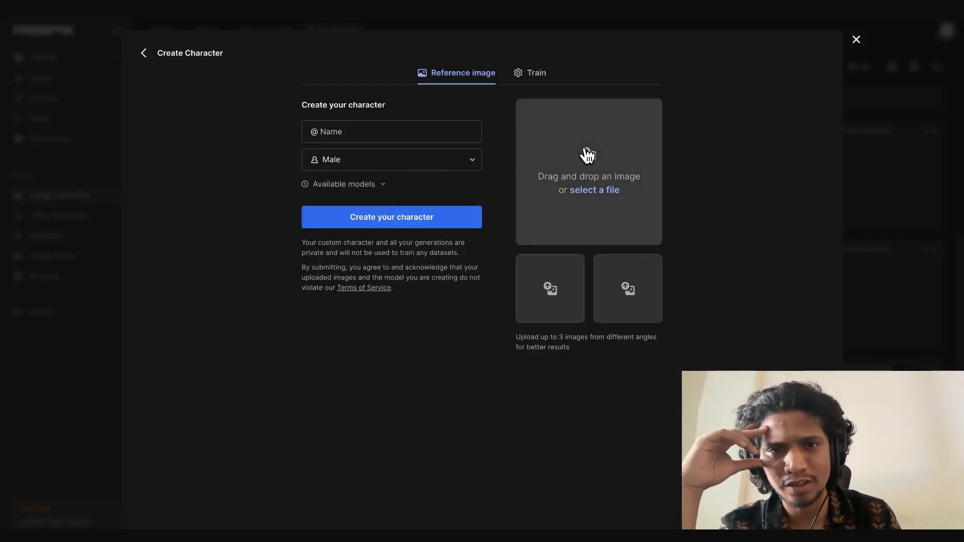
pyautogui.click(518, 72)
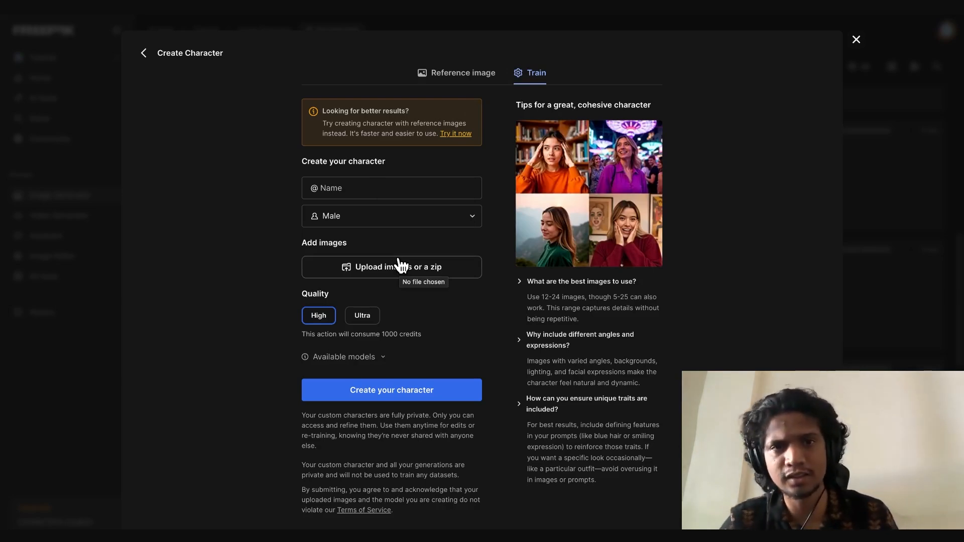
pyautogui.click(144, 53)
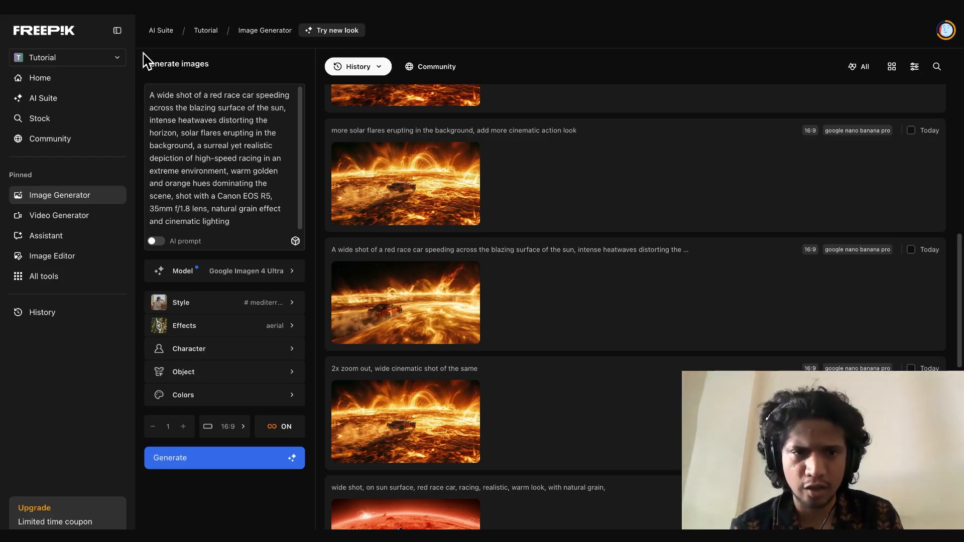
# Add the redheels object from the object library to the image prompt
pyautogui.click(291, 381)
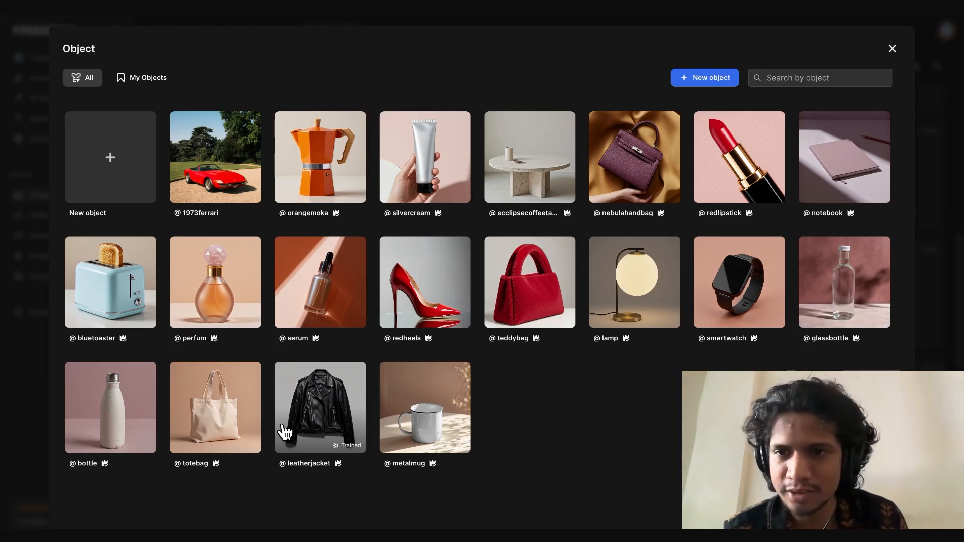
pyautogui.click(417, 291)
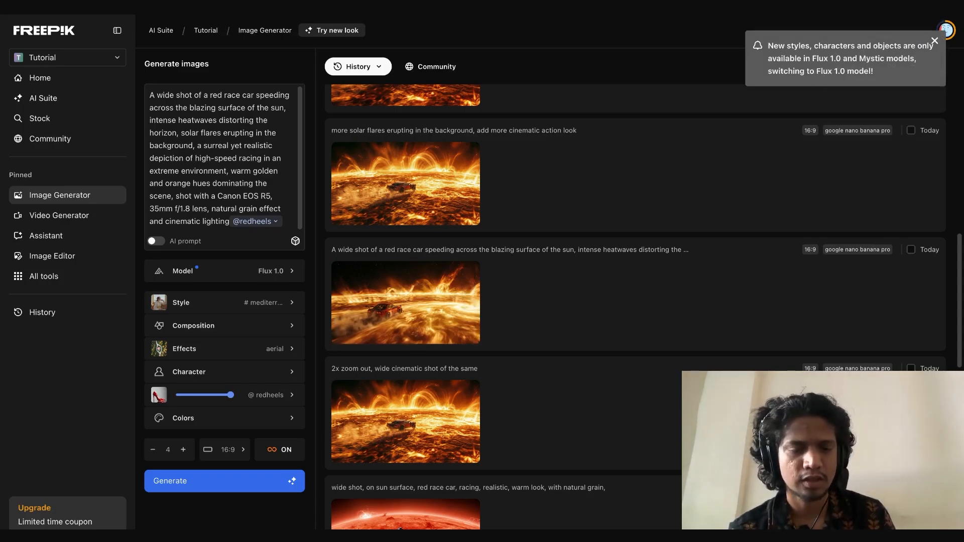
pyautogui.moveTo(240, 409)
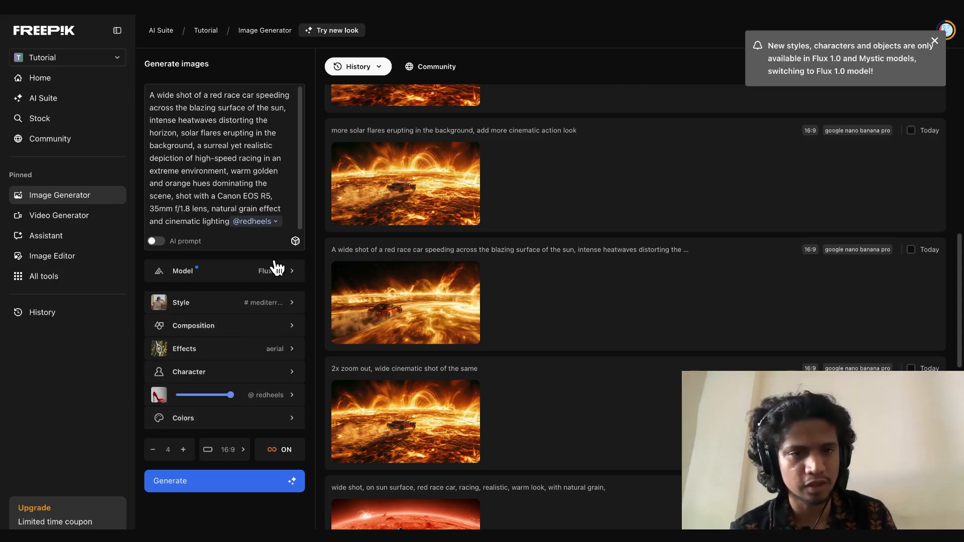
# Apply the pastel cottoncandydreams color palette and generate four 16:9 images
pyautogui.click(274, 422)
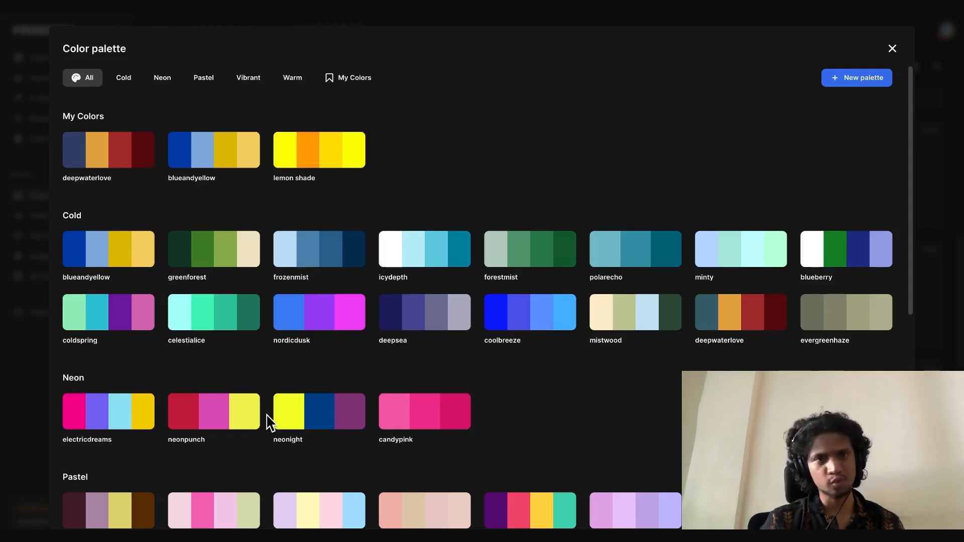
pyautogui.scroll(-3, 270, 423)
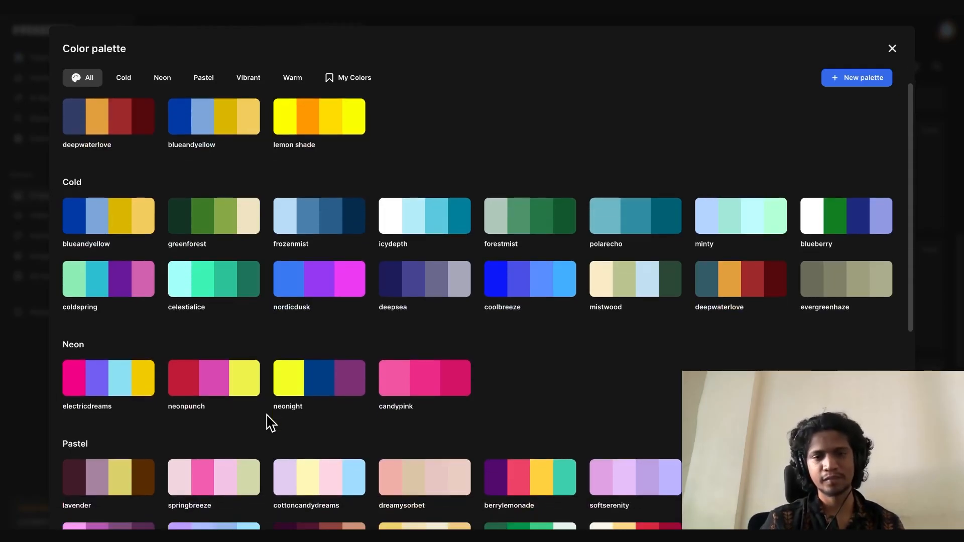
pyautogui.scroll(-5, 270, 423)
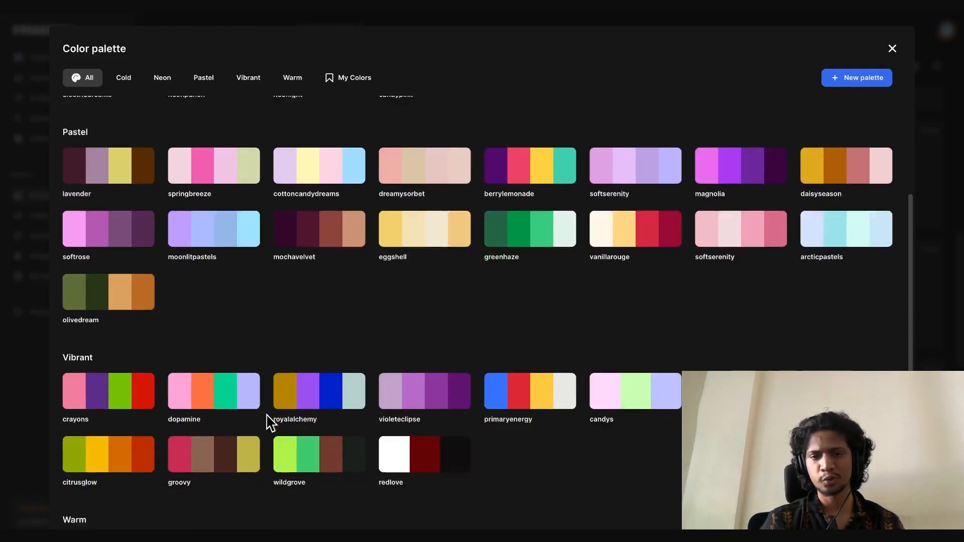
pyautogui.scroll(8, 270, 423)
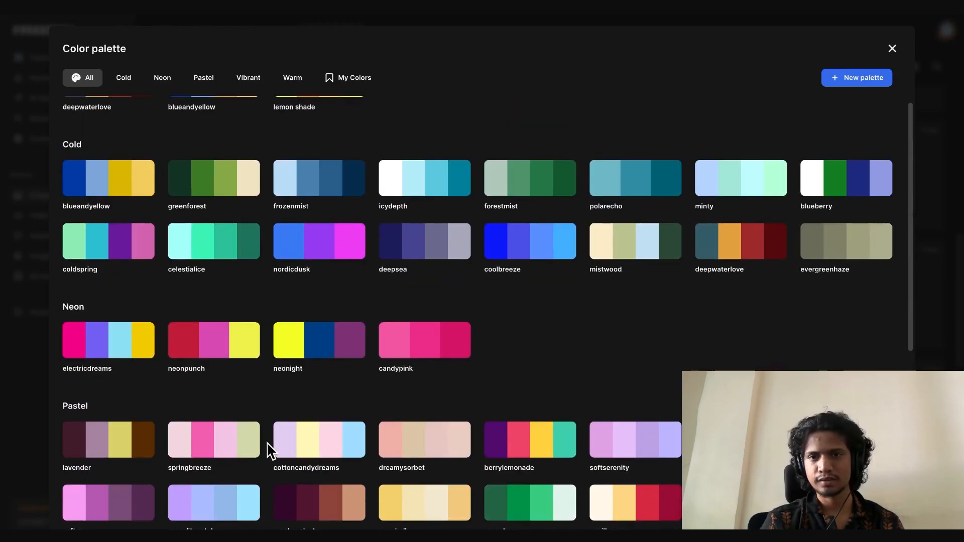
pyautogui.click(303, 453)
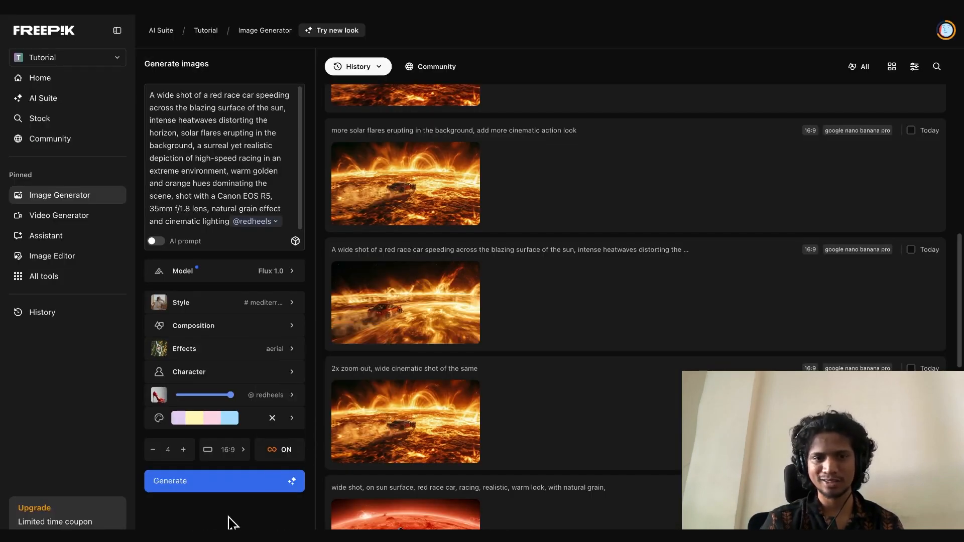
pyautogui.click(243, 486)
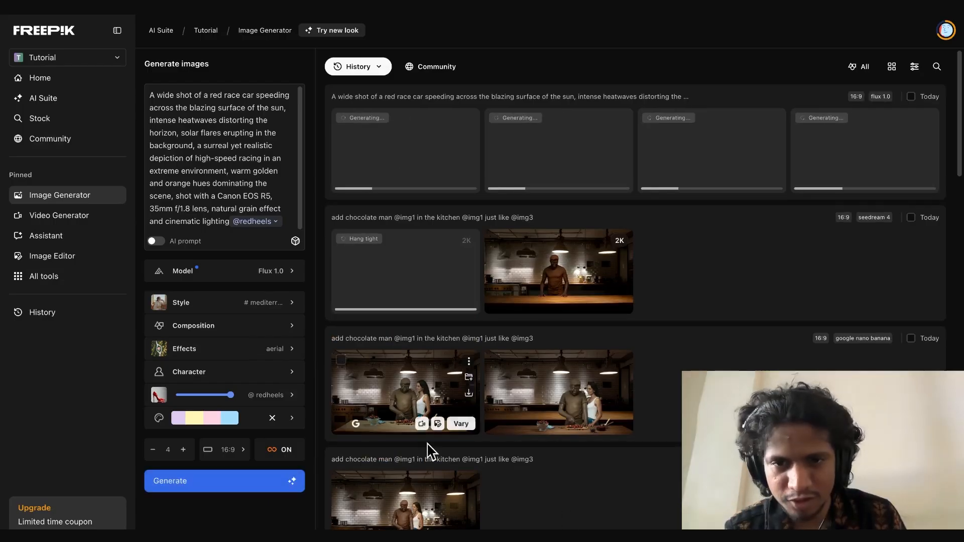
# Examine the newly generated red race car images one by one in the enlarged preview, from the first to the third
pyautogui.scroll(-1, 551, 503)
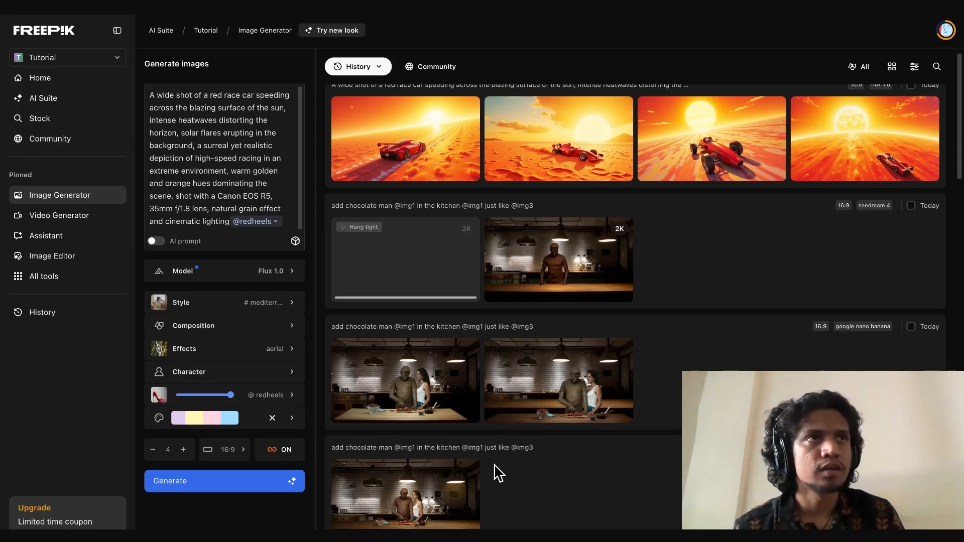
pyautogui.scroll(1, 497, 473)
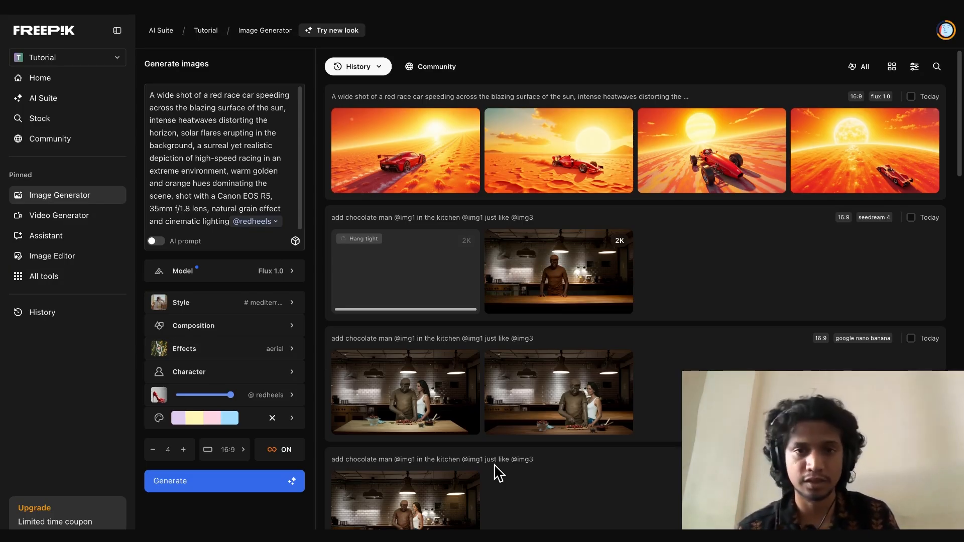
pyautogui.click(381, 141)
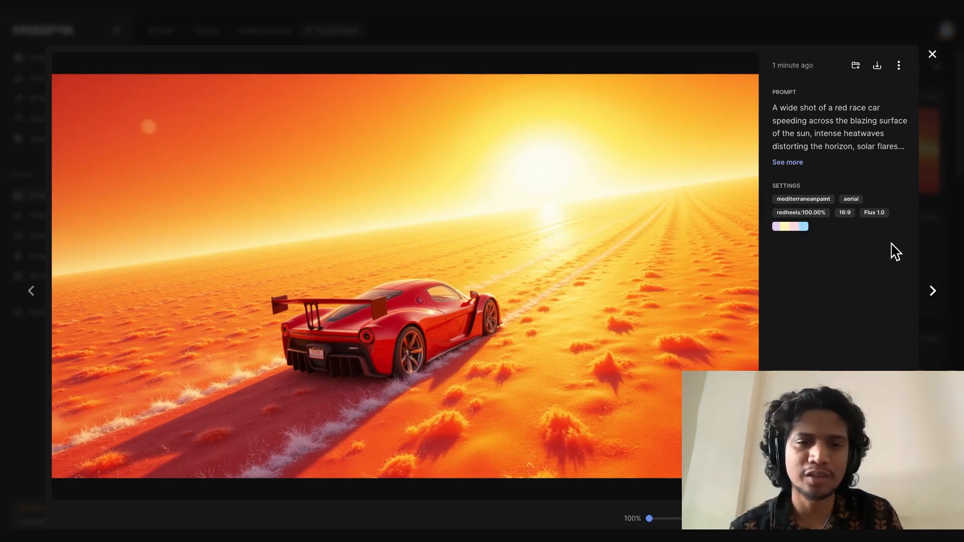
pyautogui.click(933, 297)
pyautogui.click(934, 296)
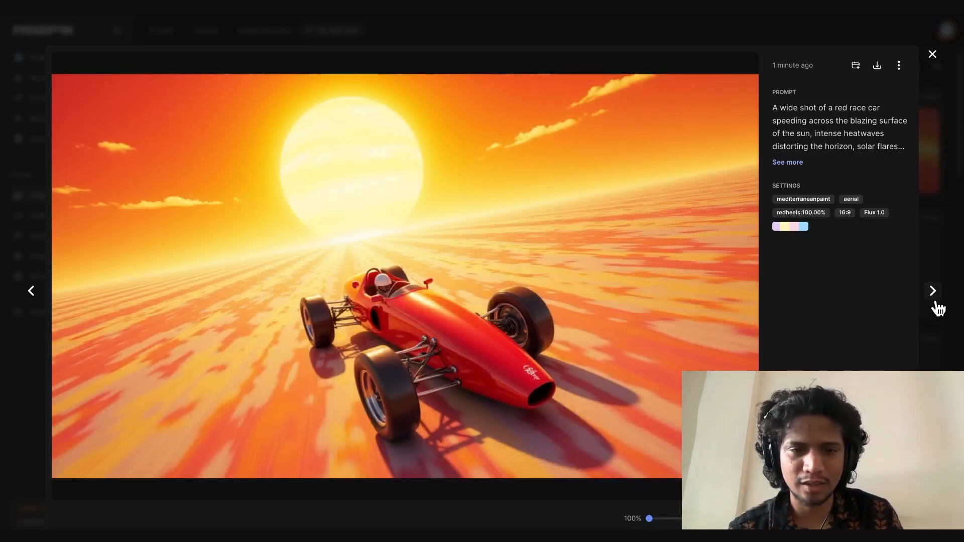
pyautogui.click(963, 335)
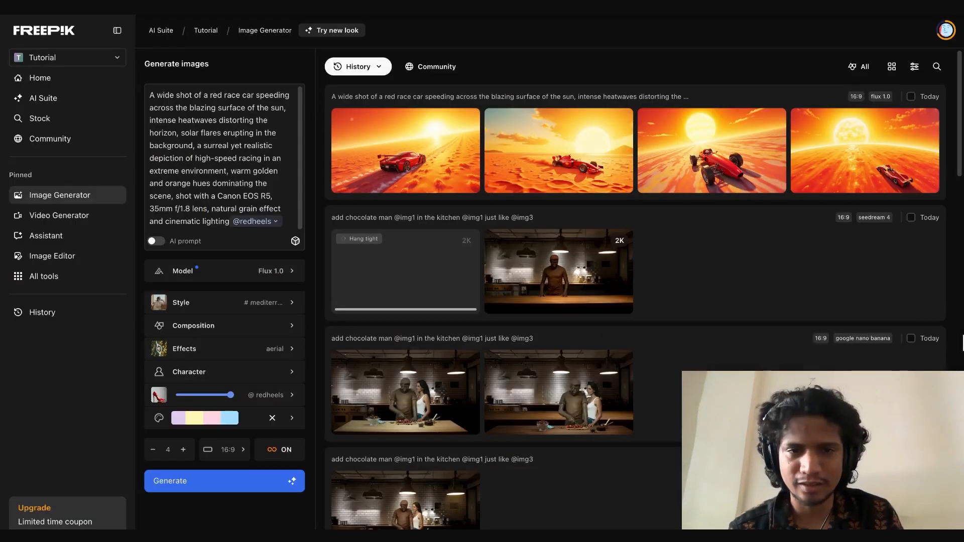
# Switch the model to Google Imagen 4 Ultra and generate one image from the race car prompt
pyautogui.click(276, 274)
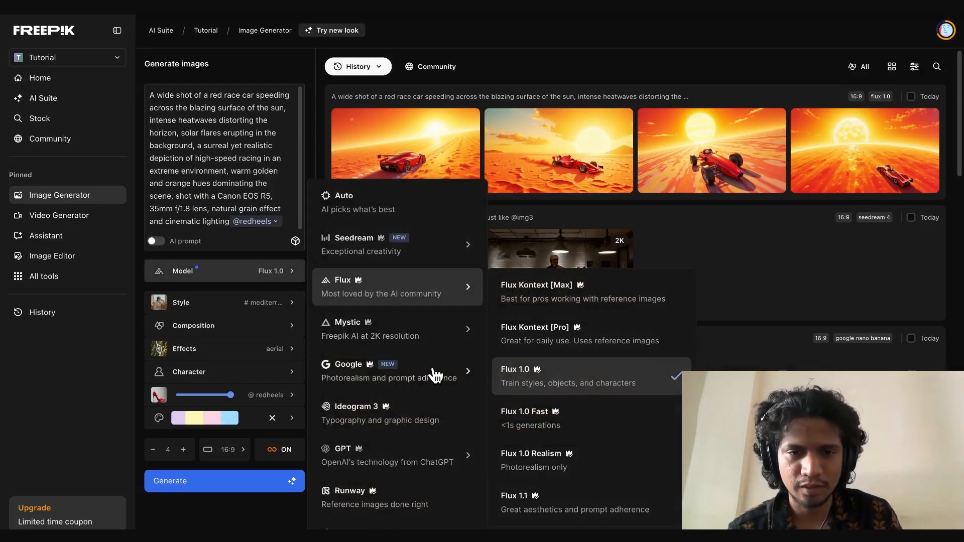
pyautogui.moveTo(430, 372)
pyautogui.click(530, 369)
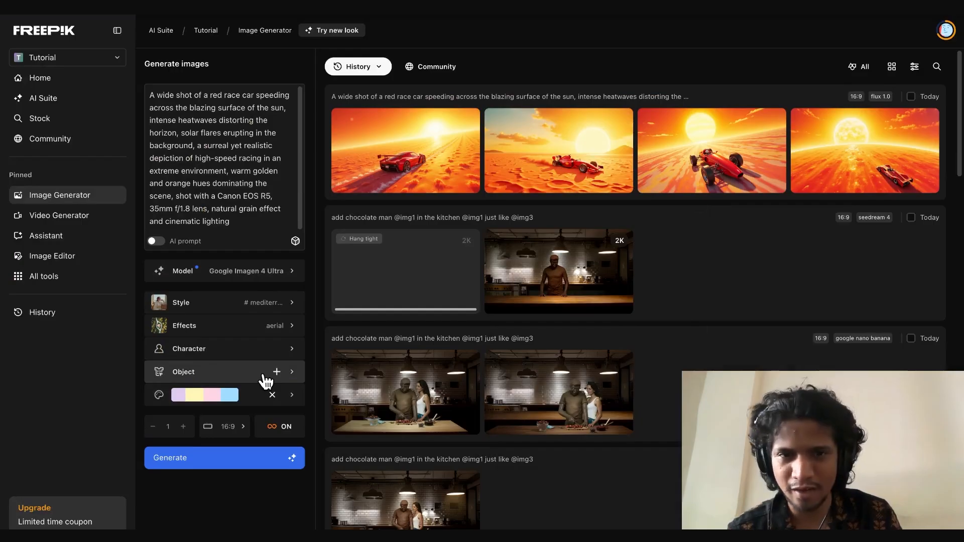
pyautogui.click(264, 458)
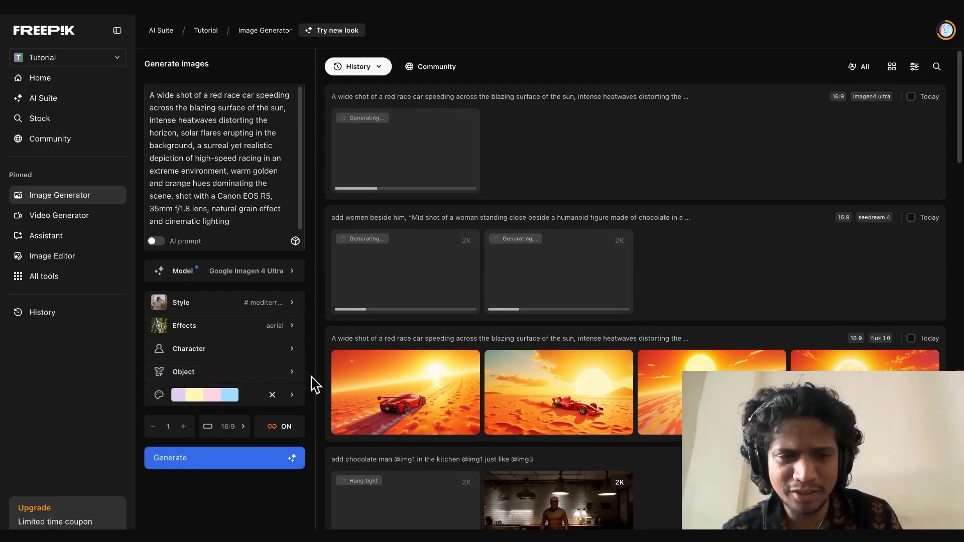
# Inspect the Google Nano Banana Pro wide shot of the red race car from the history and open it in the Image Upscaler
pyautogui.scroll(-10, 324, 410)
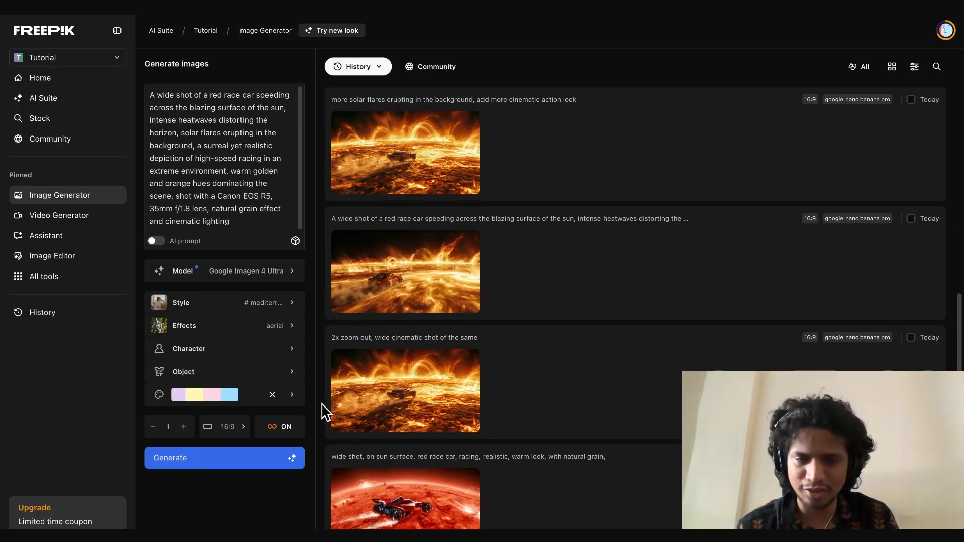
pyautogui.scroll(-1, 324, 411)
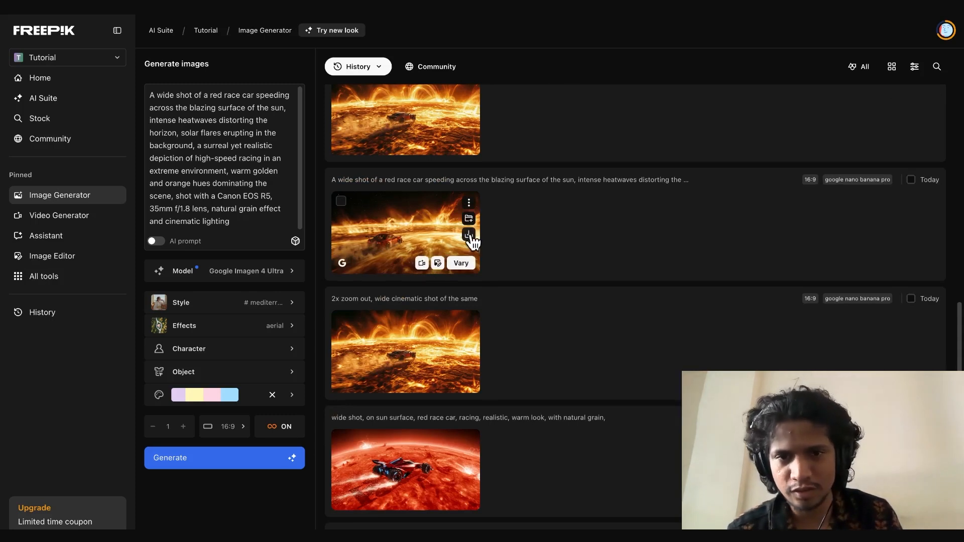
pyautogui.click(367, 222)
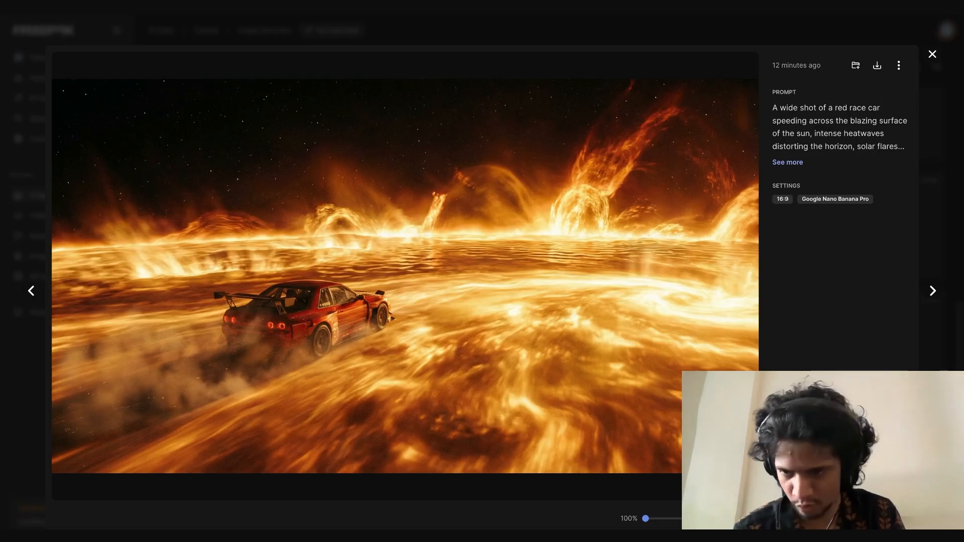
pyautogui.press('Escape')
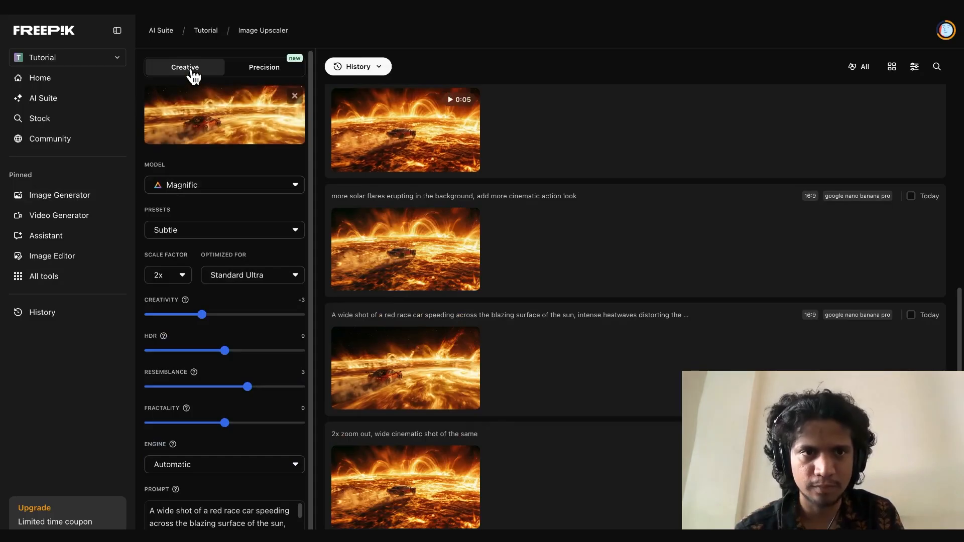
# Compare the upscaler's Creative and Precision modes, try a 2x scale factor in Precision, and return to Creative
pyautogui.click(246, 74)
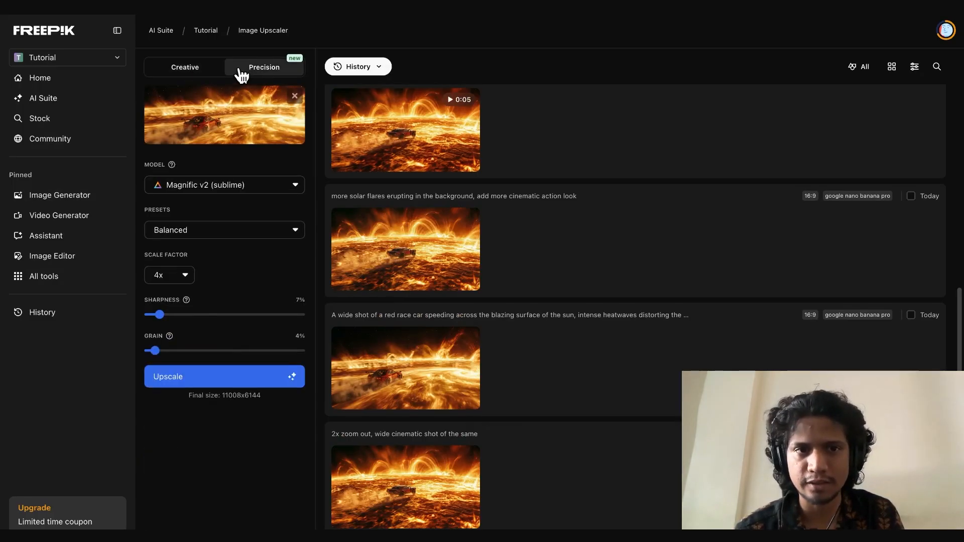
pyautogui.click(186, 73)
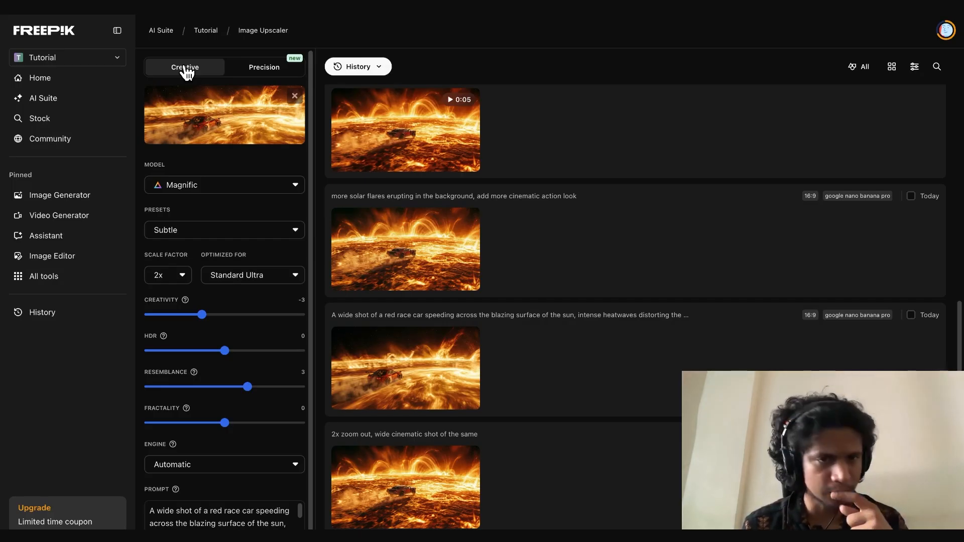
pyautogui.click(253, 71)
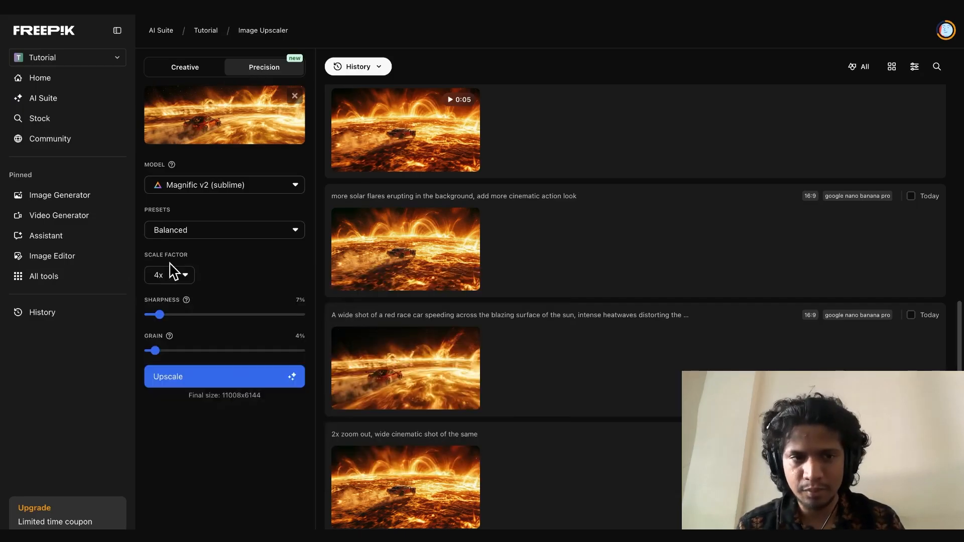
pyautogui.click(175, 279)
pyautogui.click(181, 298)
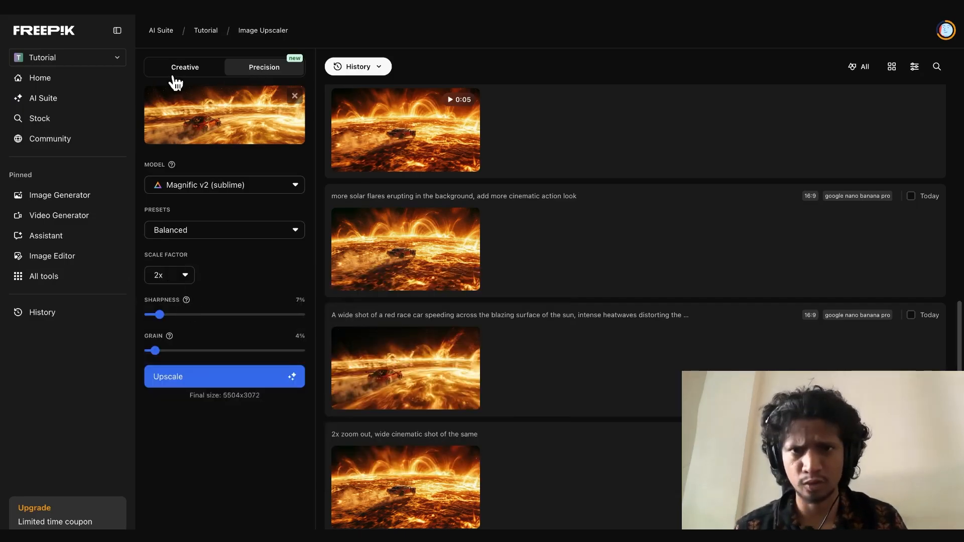
pyautogui.click(176, 75)
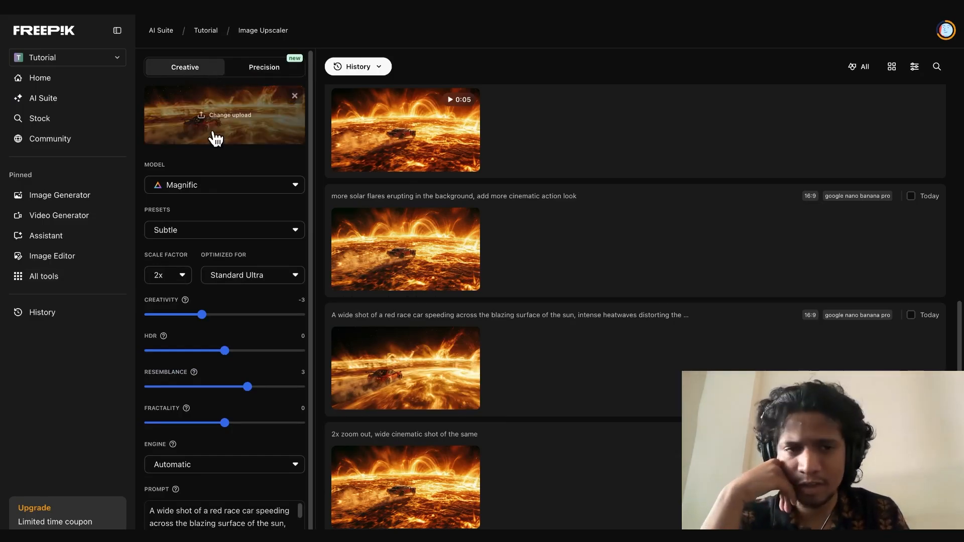
# Optimize the Creative upscale for Films & Photography and start it with an empty prompt
pyautogui.click(236, 232)
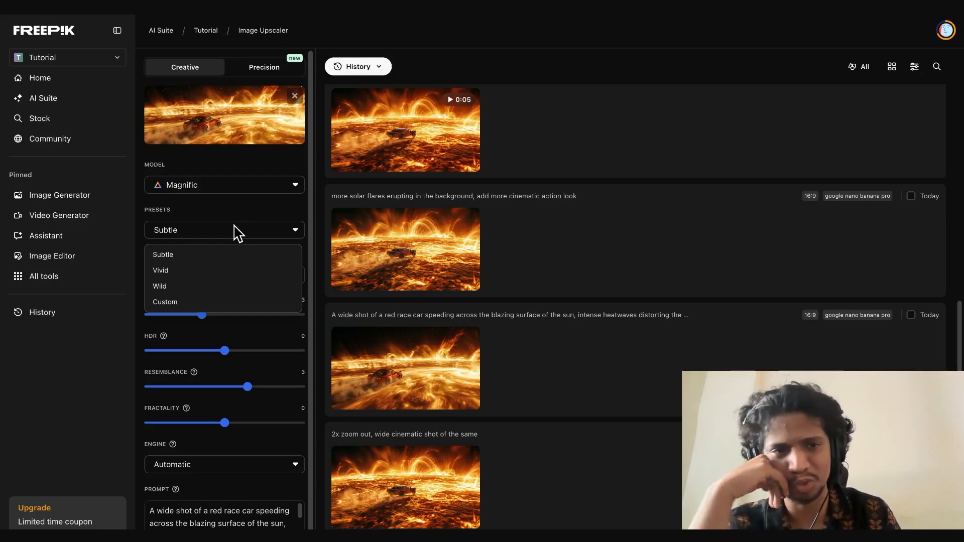
pyautogui.click(235, 231)
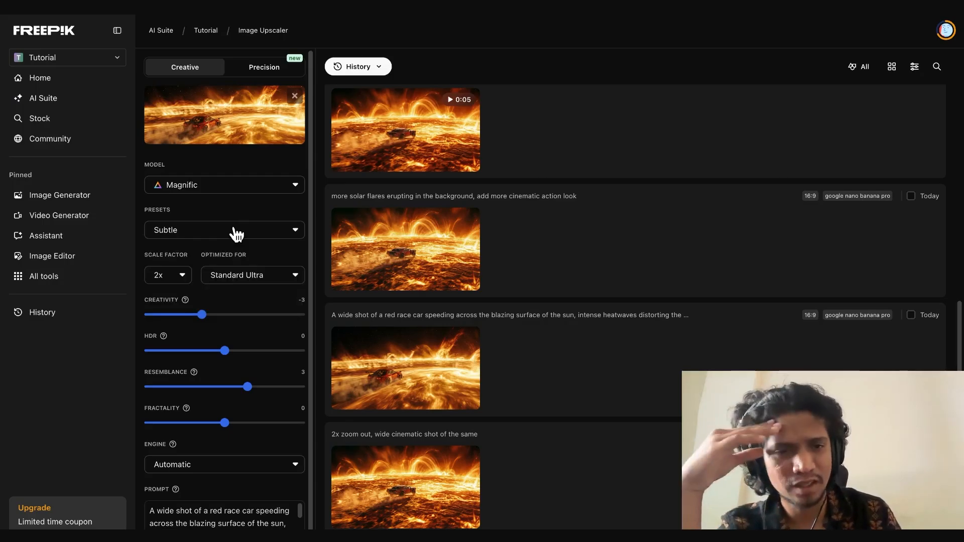
pyautogui.click(245, 277)
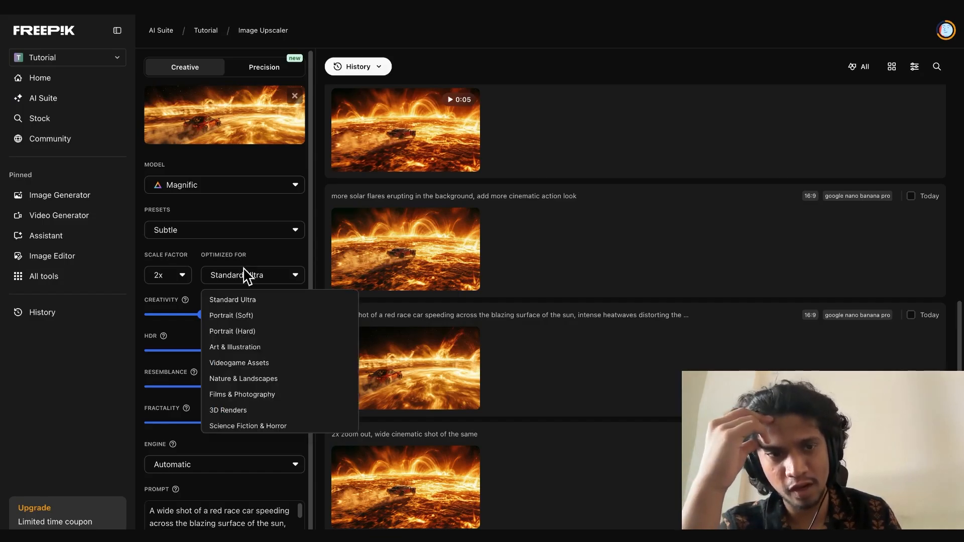
pyautogui.click(291, 397)
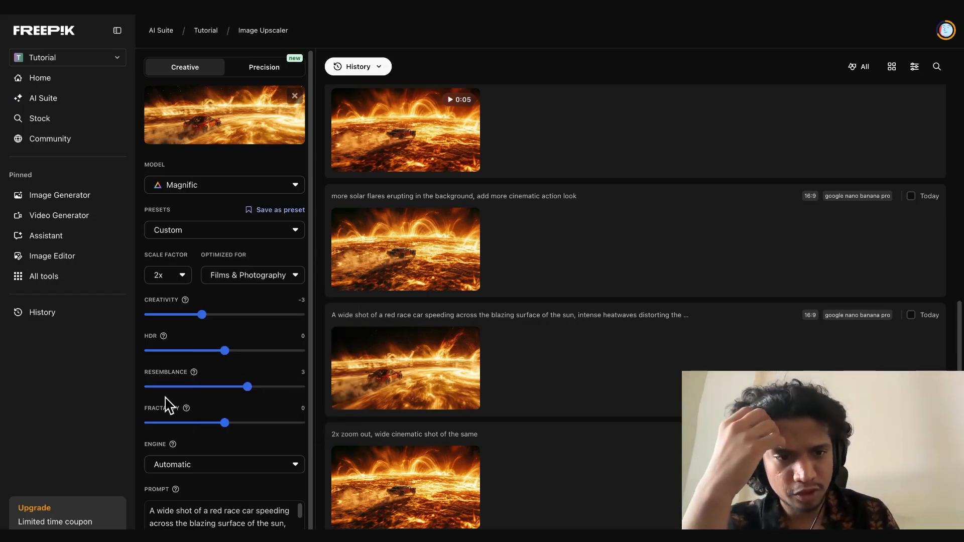
pyautogui.scroll(-1, 201, 442)
pyautogui.tripleClick(221, 497)
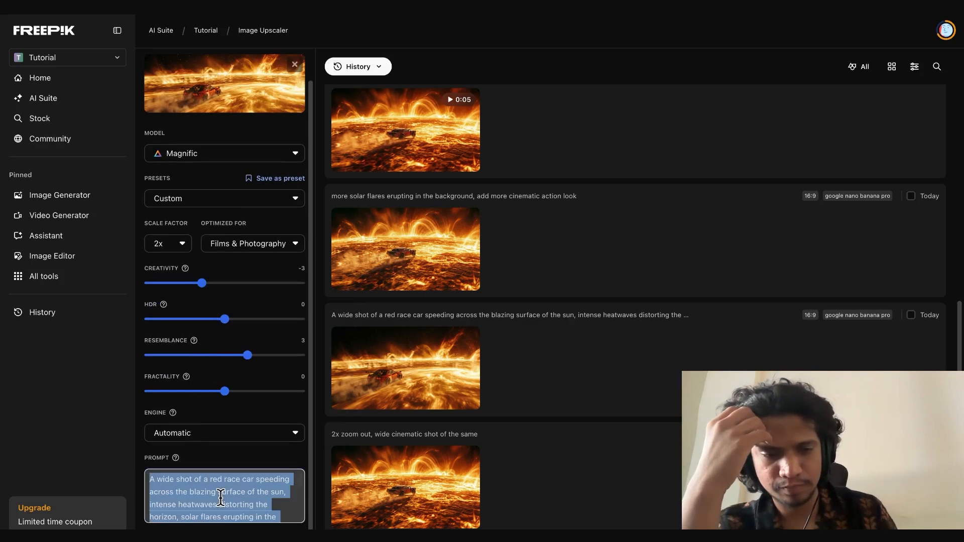
pyautogui.press('BackSpace')
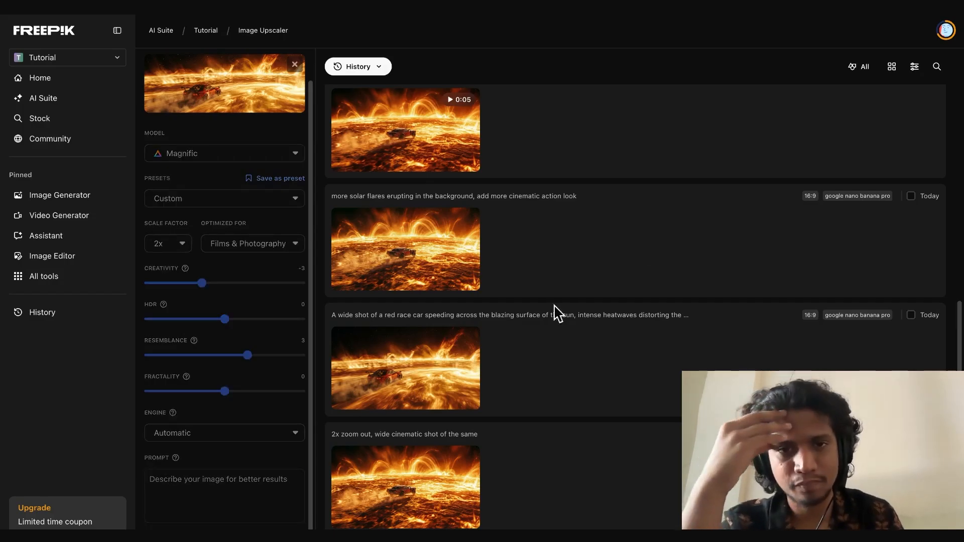
# Examine the pastel Imagen 4 Ultra race car image from the history in the enlarged preview
pyautogui.scroll(10, 553, 314)
pyautogui.scroll(5, 553, 320)
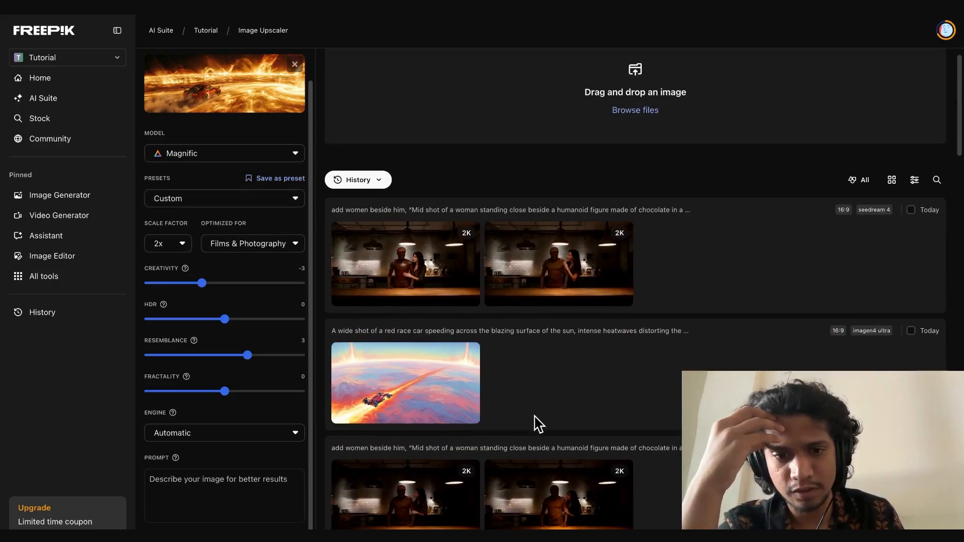
pyautogui.scroll(-1, 536, 423)
pyautogui.click(376, 381)
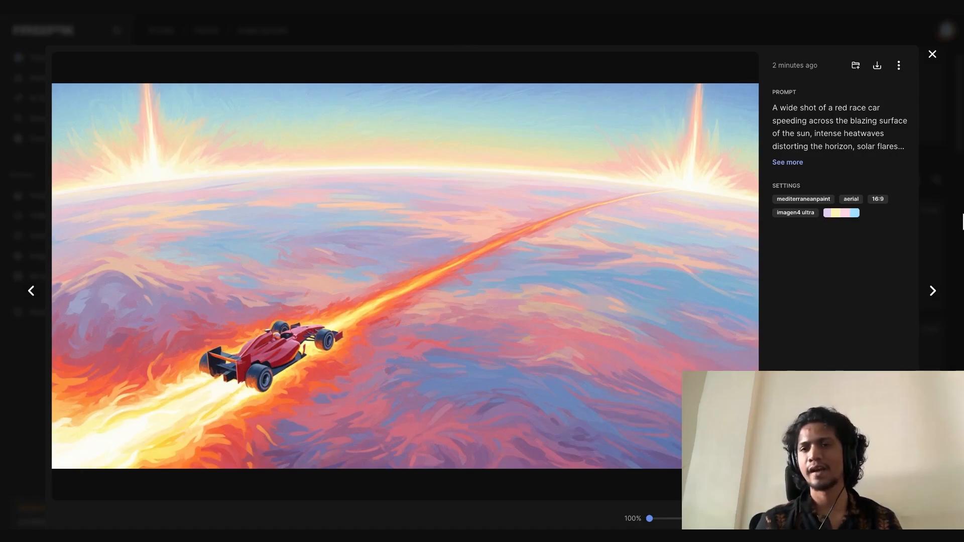
pyautogui.click(963, 214)
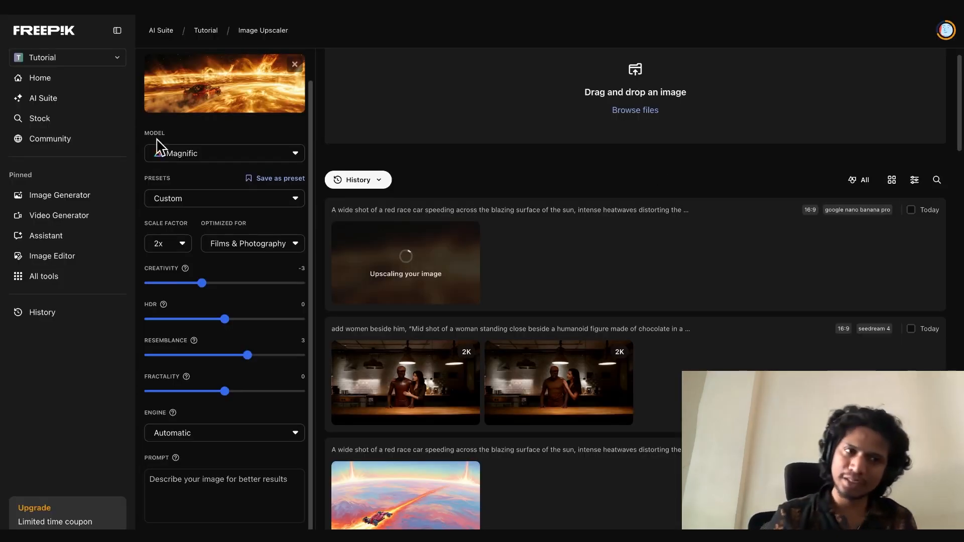
# Return to the Image Generator, clear the old prompt and set the model to Google Imagen 4 Ultra
pyautogui.click(59, 194)
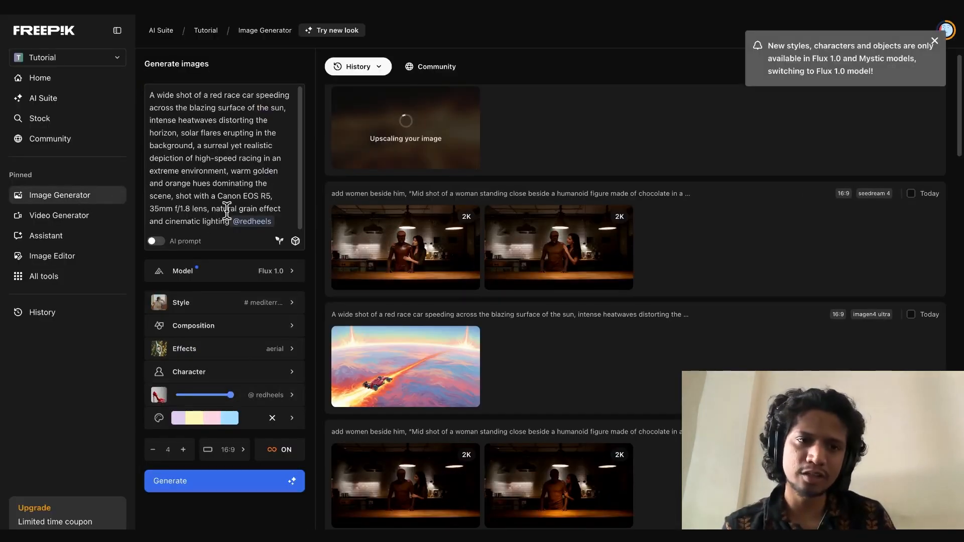
pyautogui.hotkey('ctrl', 'a')
pyautogui.press('BackSpace')
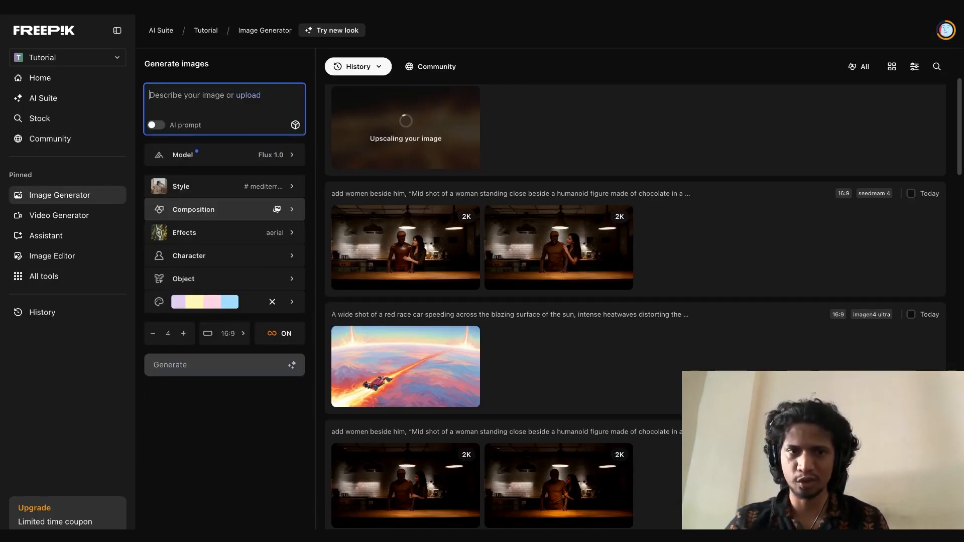
pyautogui.click(273, 155)
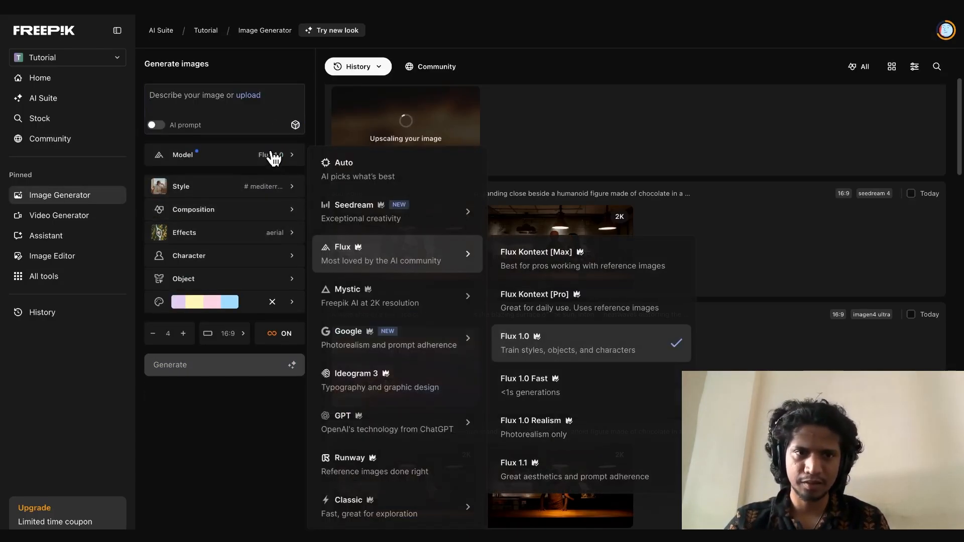
pyautogui.moveTo(442, 346)
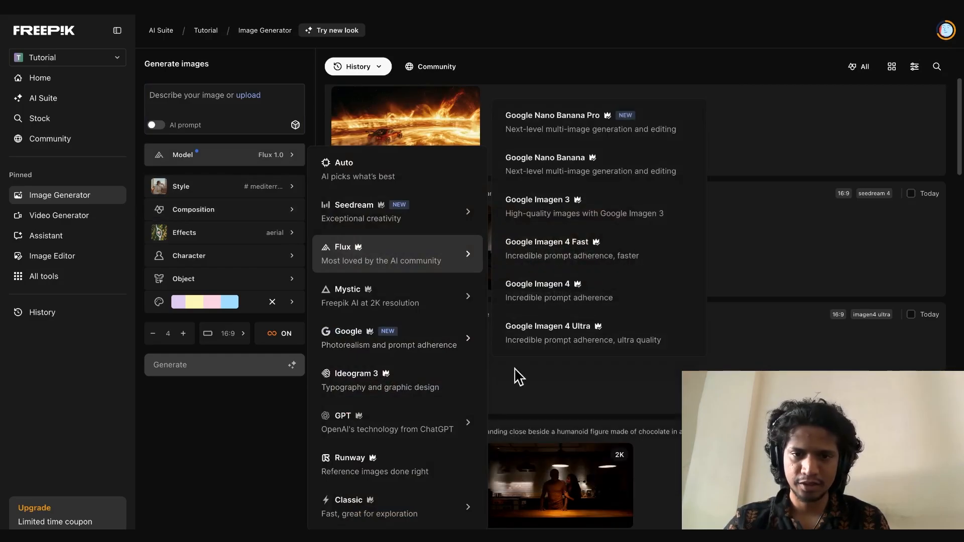
pyautogui.click(518, 333)
pyautogui.click(165, 95)
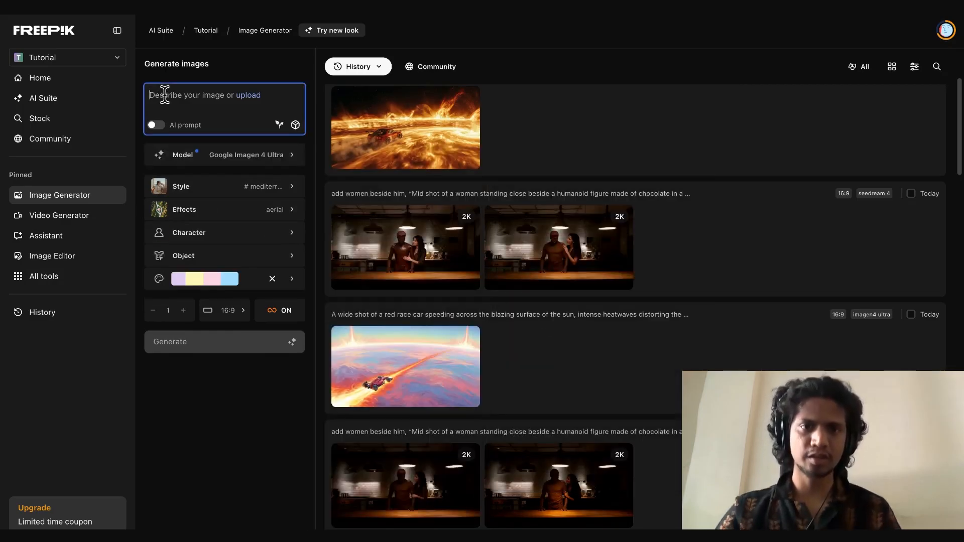
# Compare the upscaled race car image with its original at close zoom around the car
pyautogui.click(403, 129)
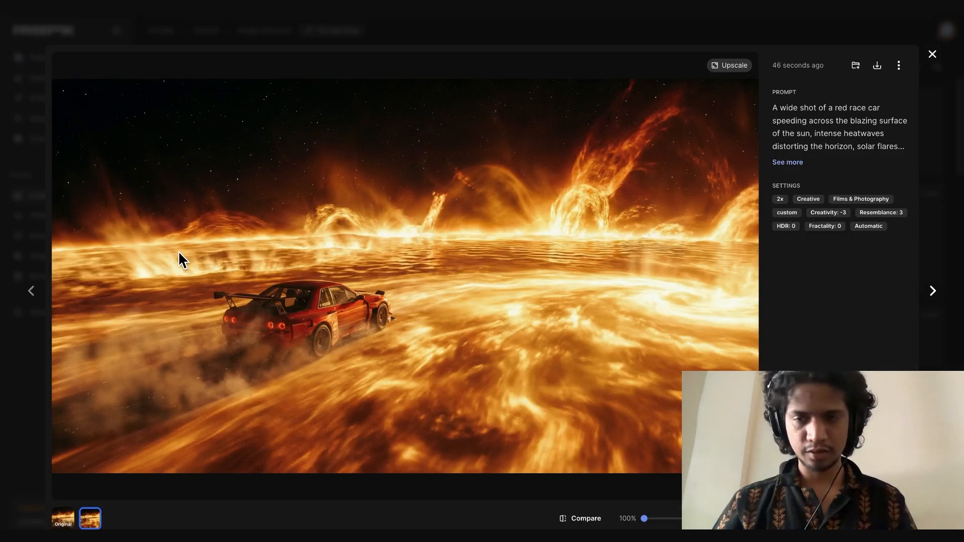
pyautogui.click(568, 519)
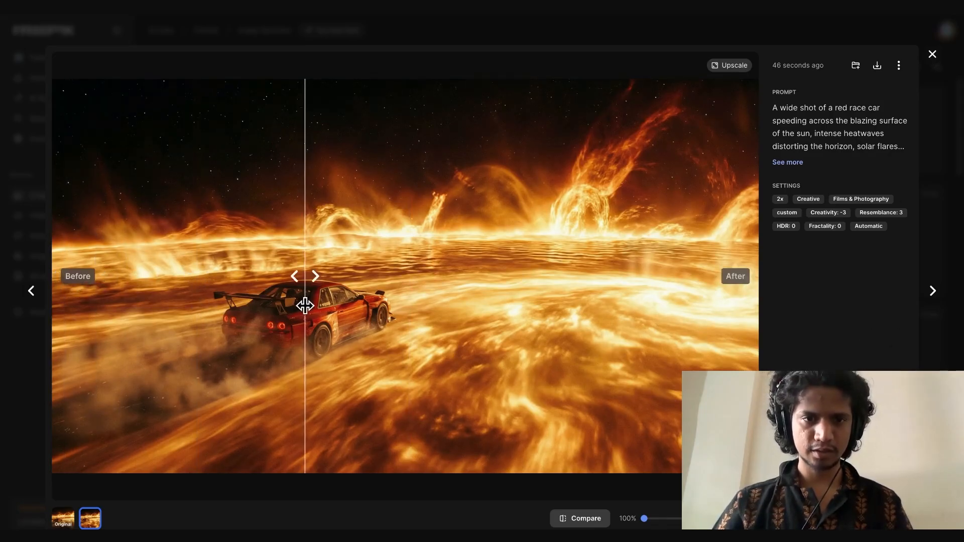
pyautogui.scroll(3, 307, 294)
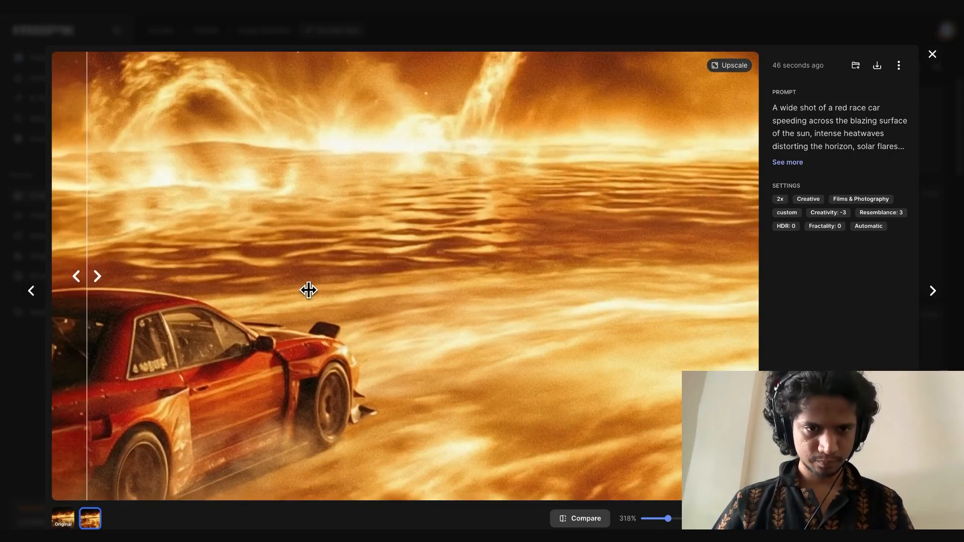
pyautogui.scroll(-2, 308, 291)
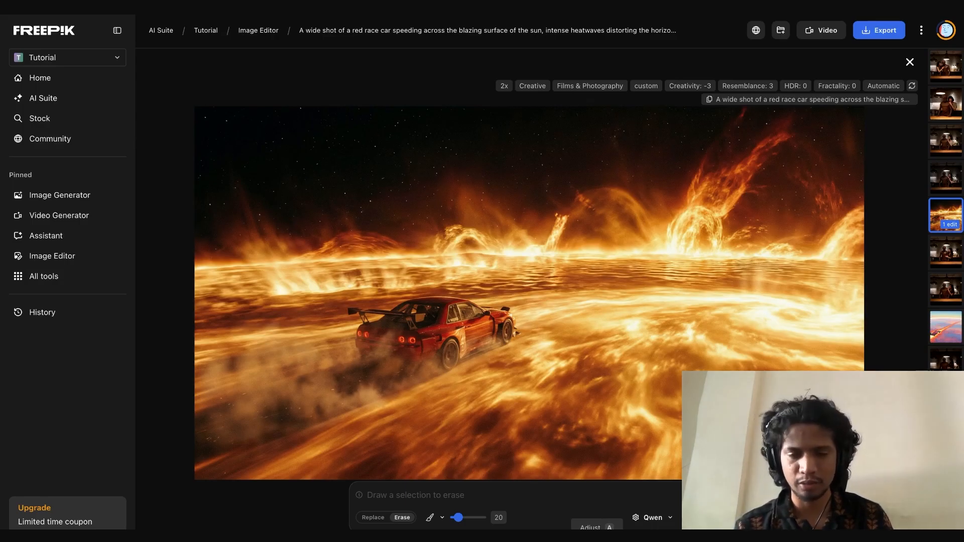
# Set up prompt-based editing of the upscaled race car image with Google Nano Banana Pro (4K), 4K resolution and one image
pyautogui.click(462, 540)
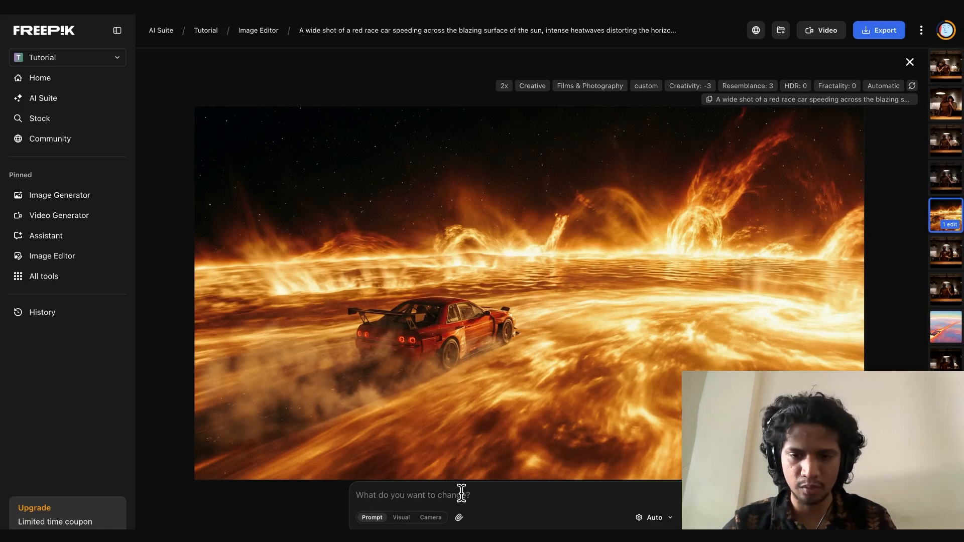
pyautogui.click(653, 518)
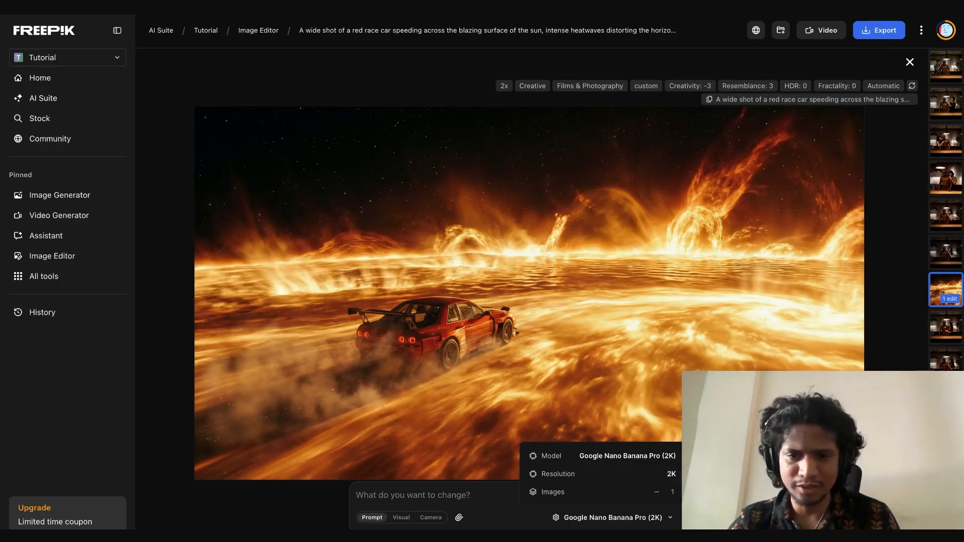
pyautogui.click(409, 492)
# Set the camera change to -90° rotation and -45° vertical, and generate the new angle of the race car
pyautogui.click(429, 519)
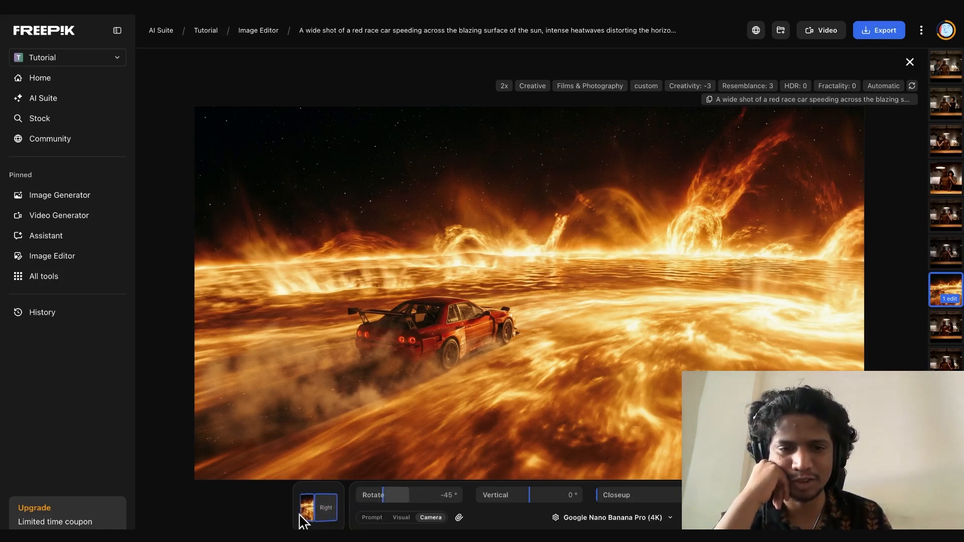
pyautogui.moveTo(285, 514)
pyautogui.mouseDown()
pyautogui.moveTo(314, 518)
pyautogui.moveTo(277, 517)
pyautogui.mouseUp()
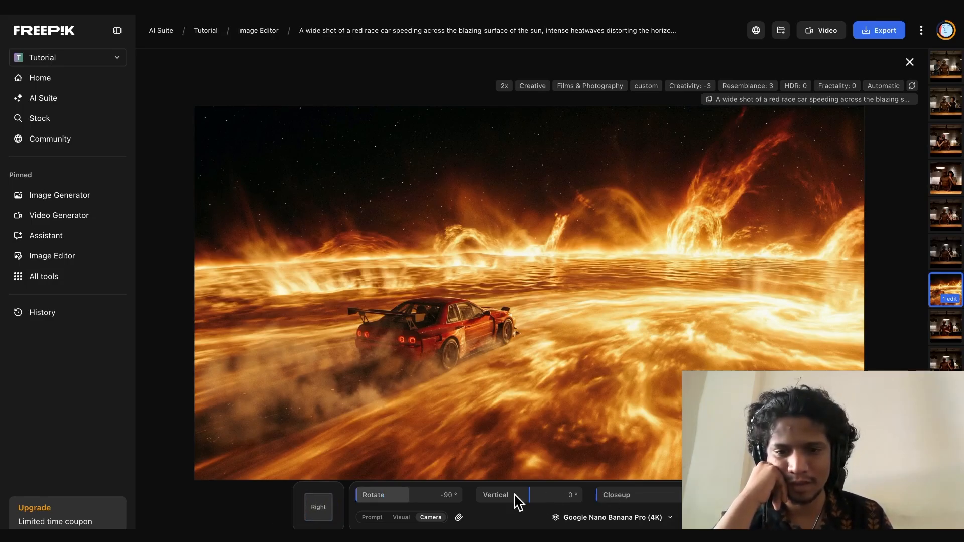
pyautogui.moveTo(527, 502); pyautogui.dragTo(501, 499)
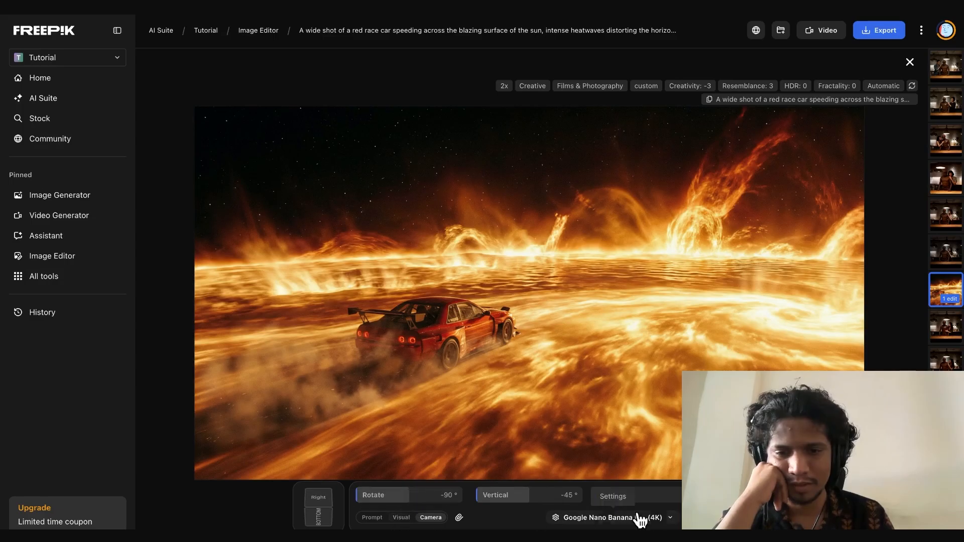
pyautogui.click(735, 518)
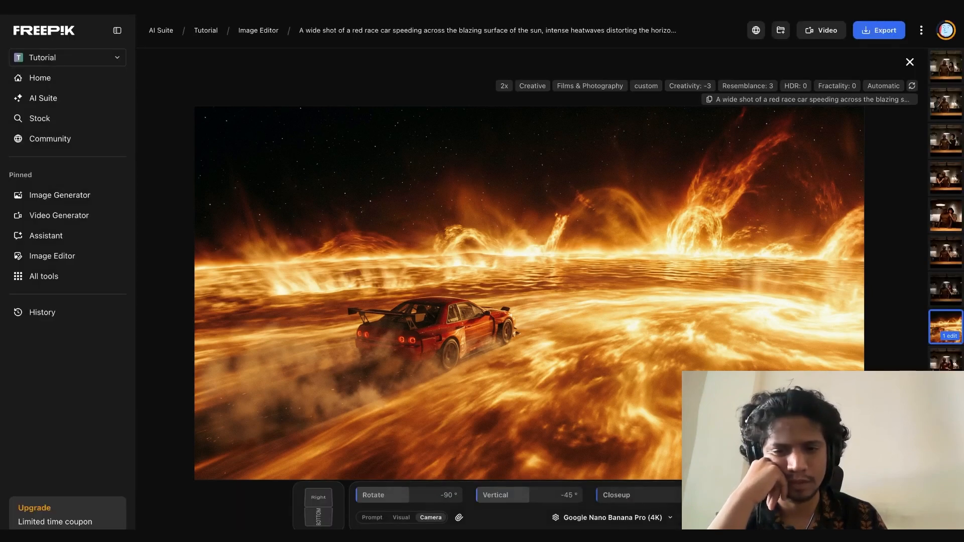
# Check the Google Nano Banana Pro (4K) generation settings and switch the editor from camera controls to prompt-based changes
pyautogui.click(642, 522)
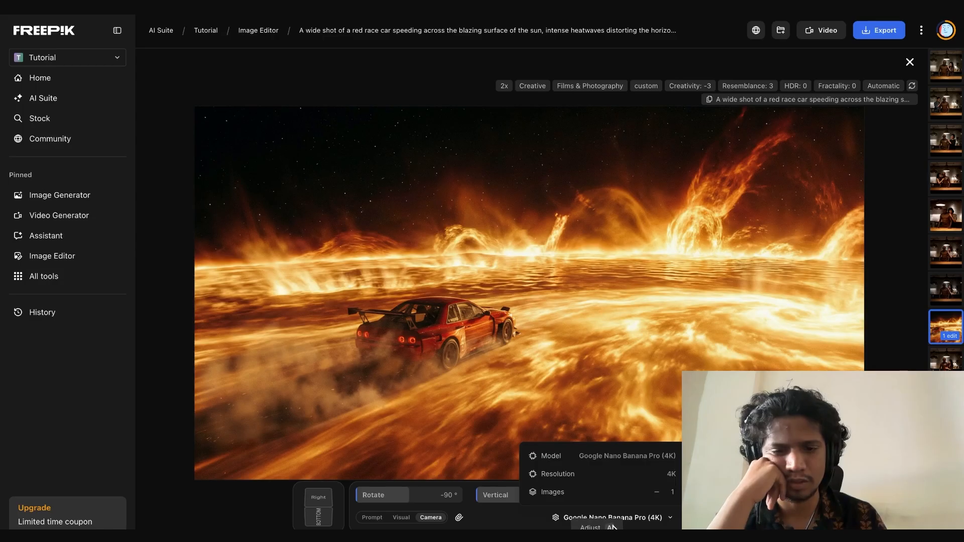
pyautogui.click(381, 523)
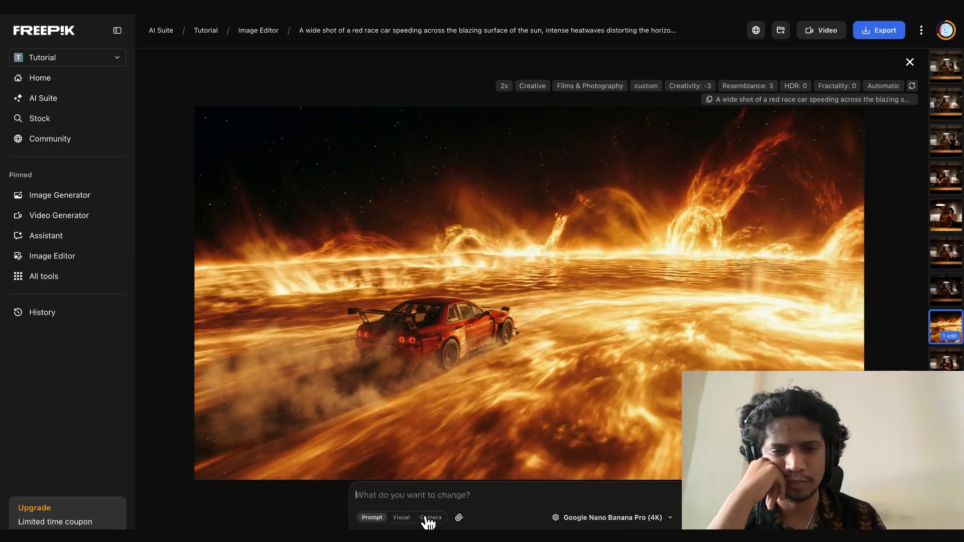
# Set the image editor's generation resolution to 1K for Google Nano Banana Pro
pyautogui.click(631, 518)
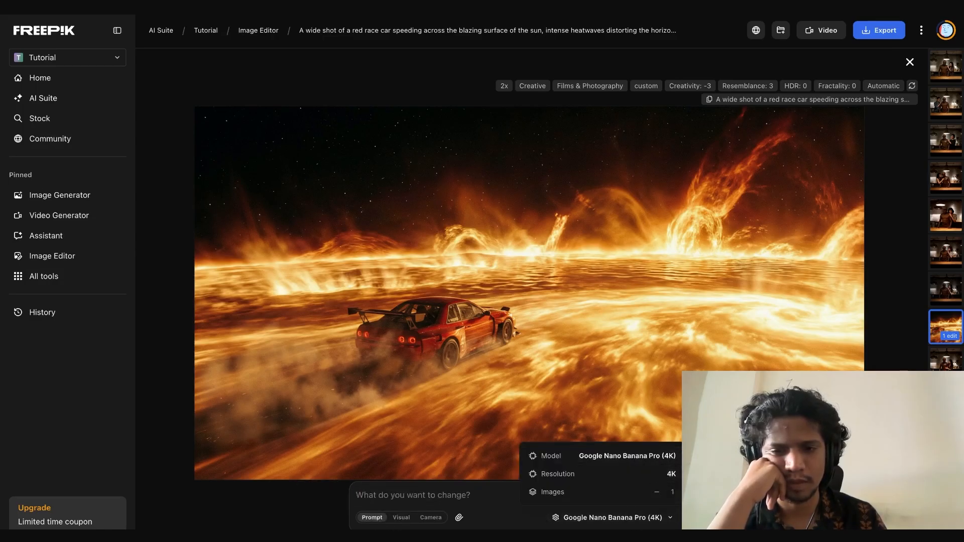
pyautogui.click(723, 475)
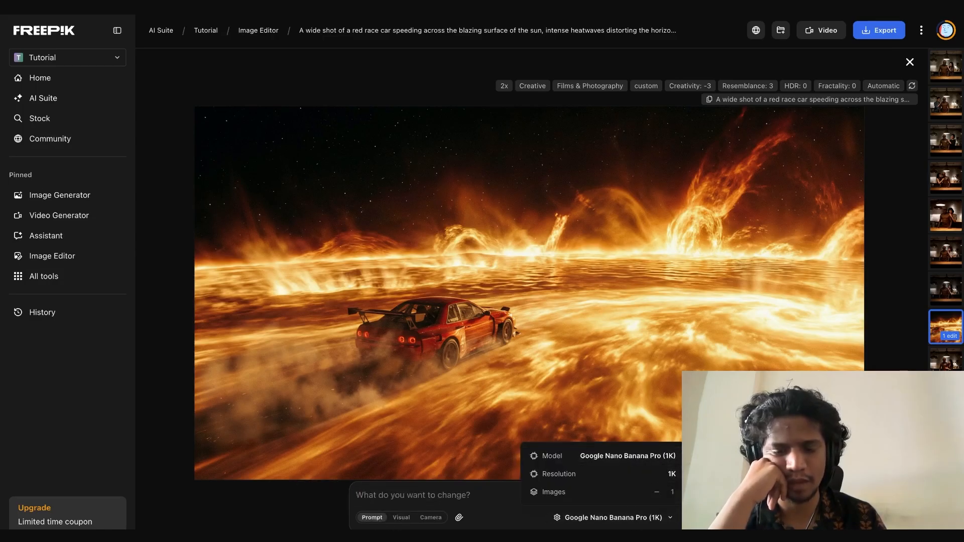
pyautogui.click(436, 501)
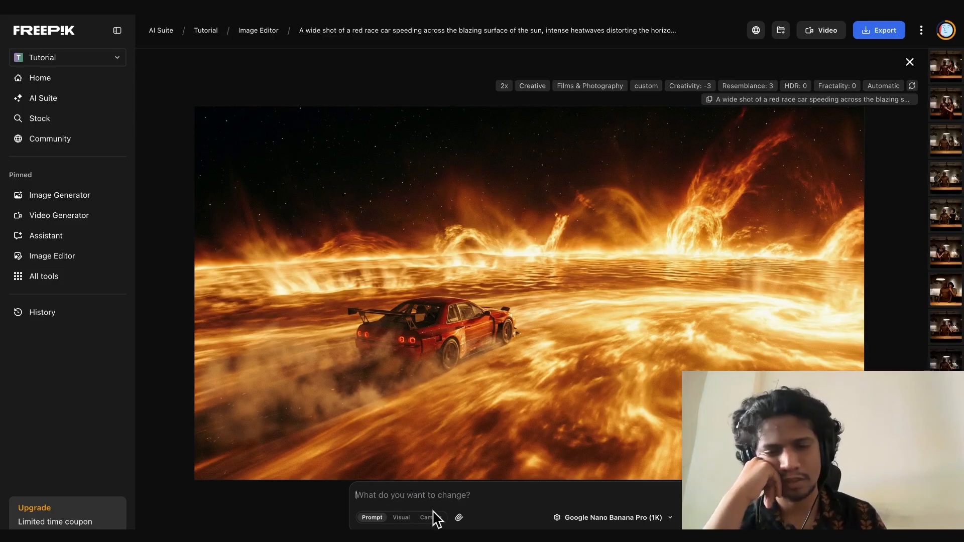
# Add a visual annotation attached to the race car that says "change car colour to blue"
pyautogui.click(401, 522)
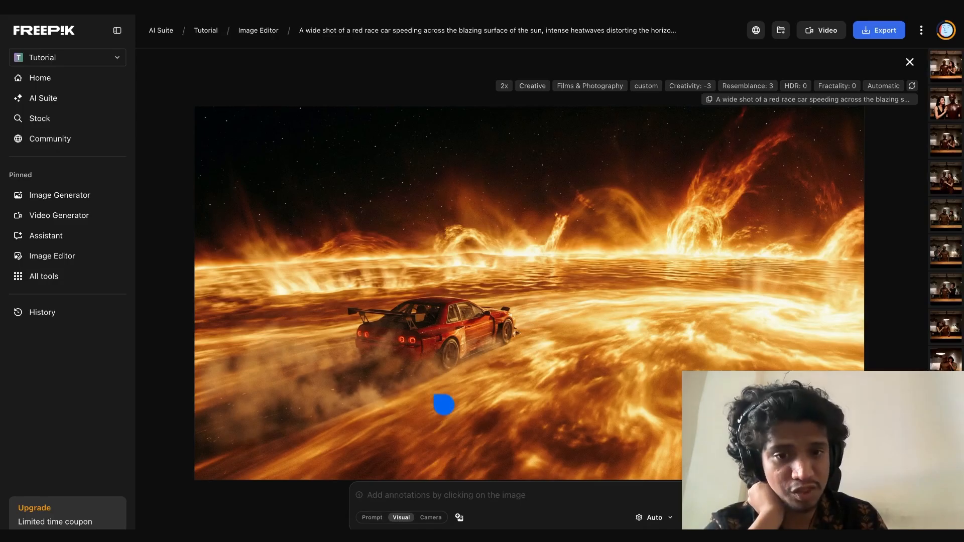
pyautogui.moveTo(445, 297)
pyautogui.mouseDown()
pyautogui.moveTo(641, 266)
pyautogui.moveTo(651, 240)
pyautogui.moveTo(620, 224)
pyautogui.moveTo(629, 233)
pyautogui.mouseUp()
pyautogui.write('c')
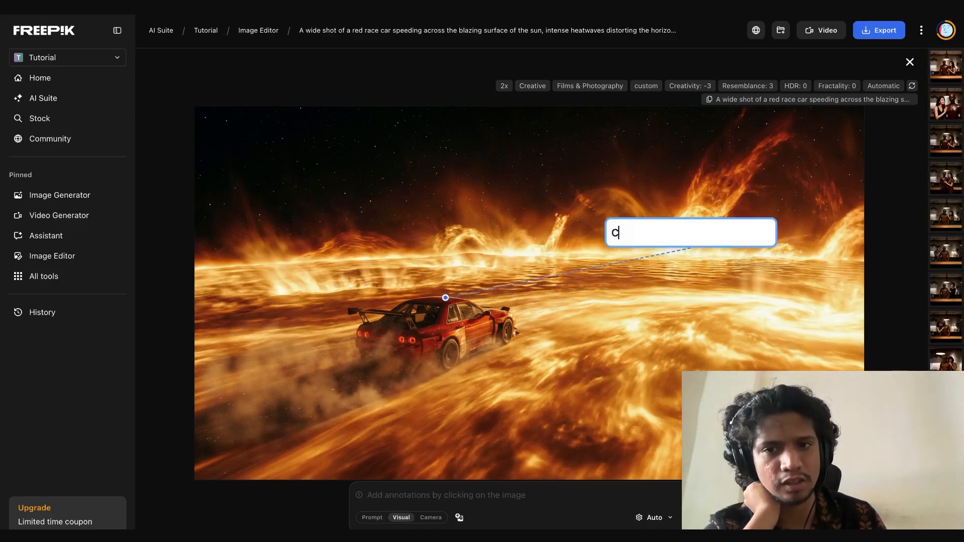
pyautogui.write('hange car colour to blue')
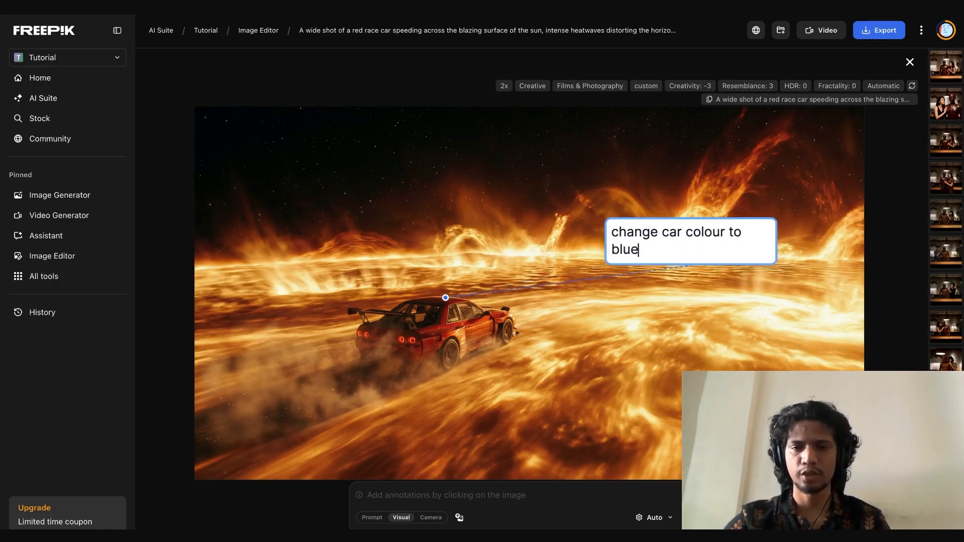
# Choose Google Nano Banana Pro (1K) for the visual edit and generate the recoloured car image
pyautogui.click(654, 517)
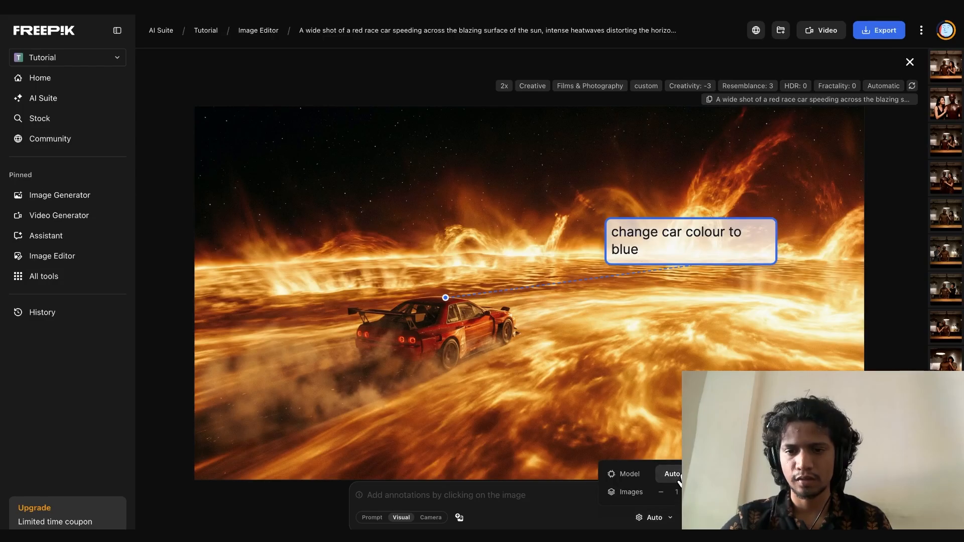
pyautogui.click(748, 452)
pyautogui.click(694, 517)
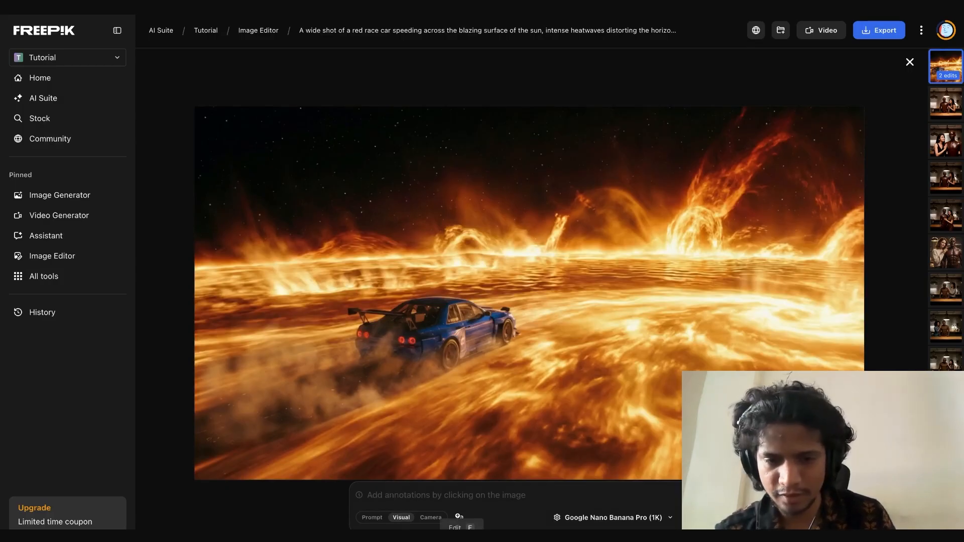
# Start a replace edit on the blue car image and select the smoke area behind the car with the Lasso
pyautogui.click(459, 517)
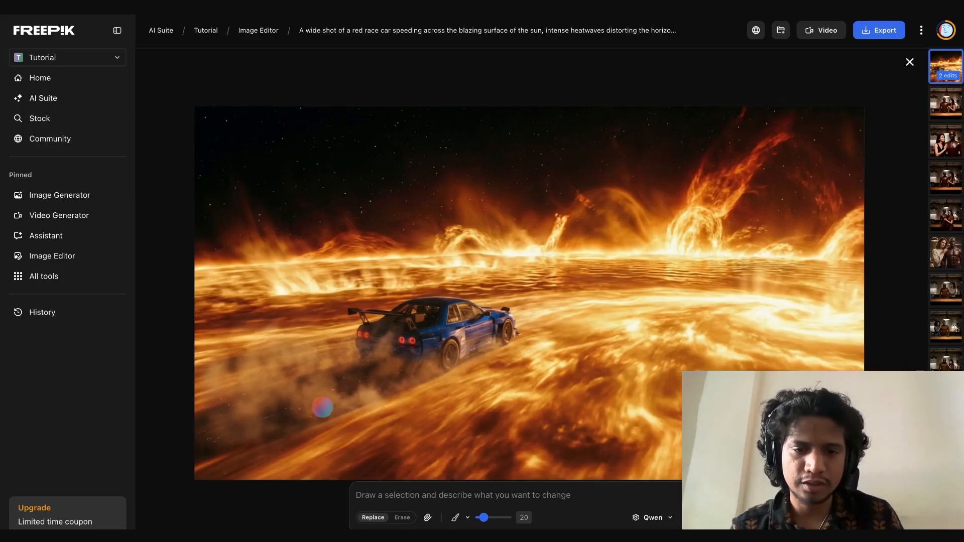
pyautogui.moveTo(329, 397)
pyautogui.mouseDown()
pyautogui.moveTo(140, 368)
pyautogui.moveTo(137, 388)
pyautogui.moveTo(230, 435)
pyautogui.mouseUp()
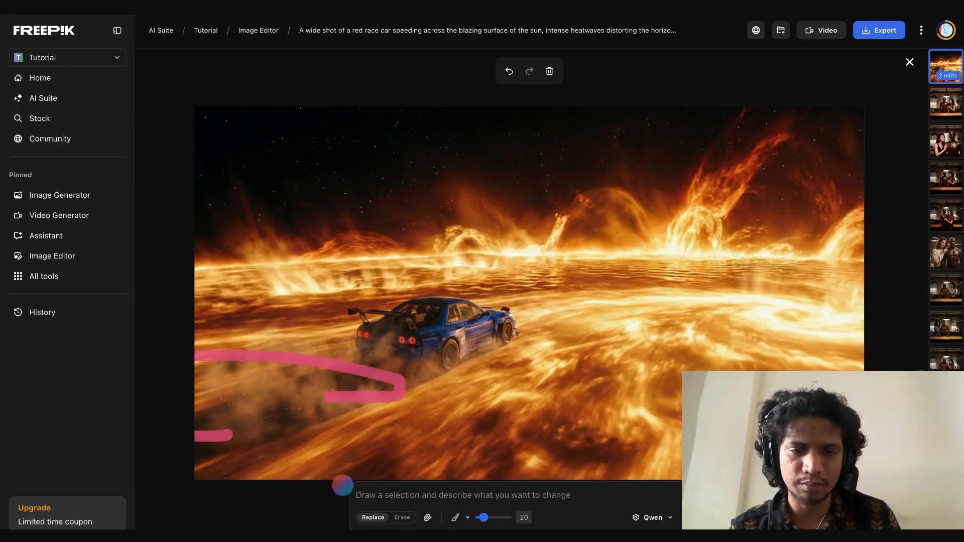
pyautogui.hotkey('ctrl', 'z')
pyautogui.click(464, 518)
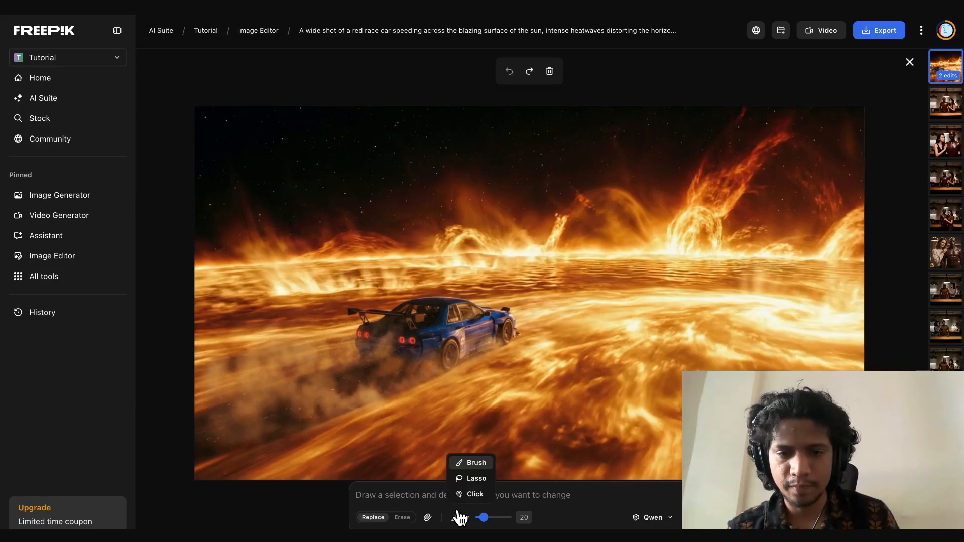
pyautogui.click(474, 480)
pyautogui.moveTo(357, 317)
pyautogui.mouseDown()
pyautogui.moveTo(237, 328)
pyautogui.moveTo(204, 345)
pyautogui.moveTo(201, 413)
pyautogui.moveTo(223, 452)
pyautogui.moveTo(394, 422)
pyautogui.moveTo(430, 399)
pyautogui.moveTo(451, 356)
pyautogui.moveTo(431, 329)
pyautogui.moveTo(353, 323)
pyautogui.mouseUp()
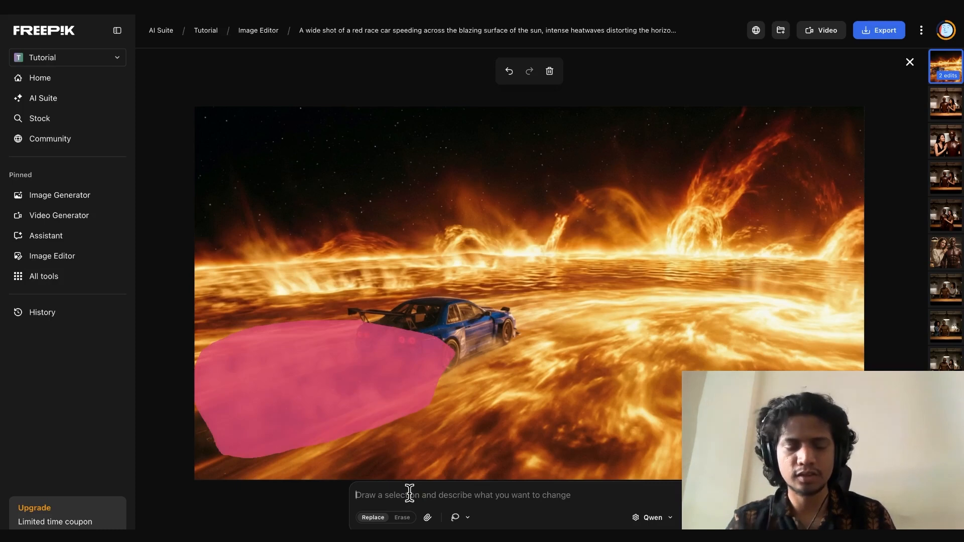
# Describe the change to the selection as "remove smoke" and generate it with the Qwen model
pyautogui.click(410, 493)
pyautogui.write('rem')
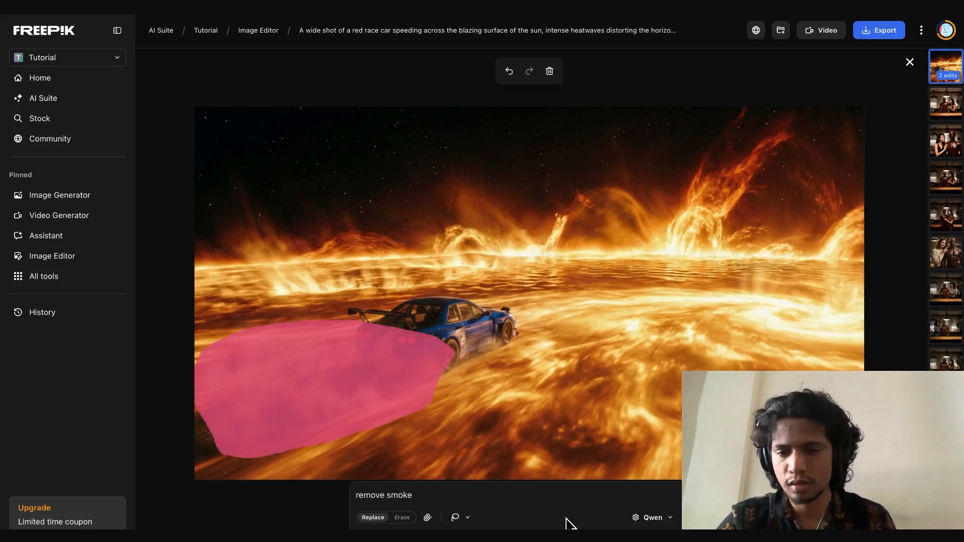
pyautogui.write('ove smoke')
pyautogui.click(659, 518)
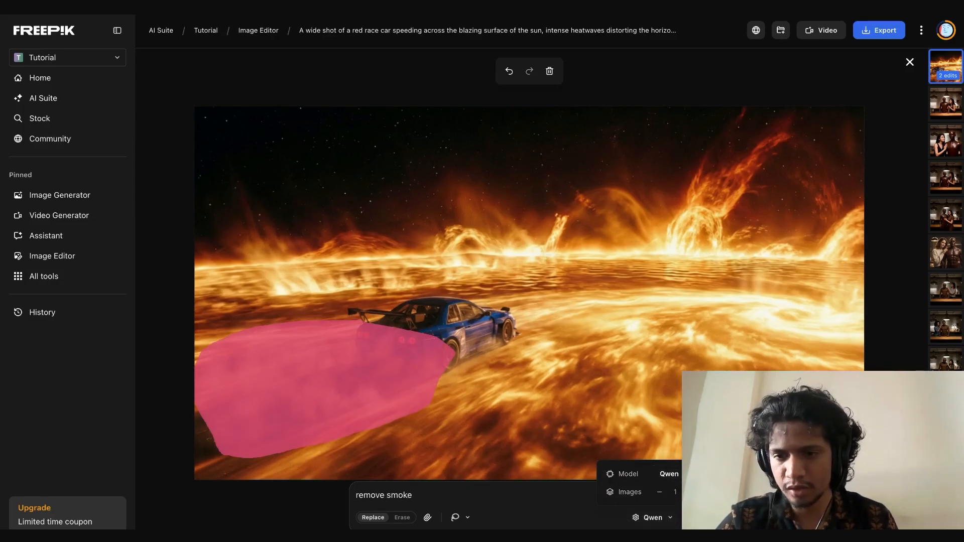
pyautogui.click(695, 518)
pyautogui.click(696, 518)
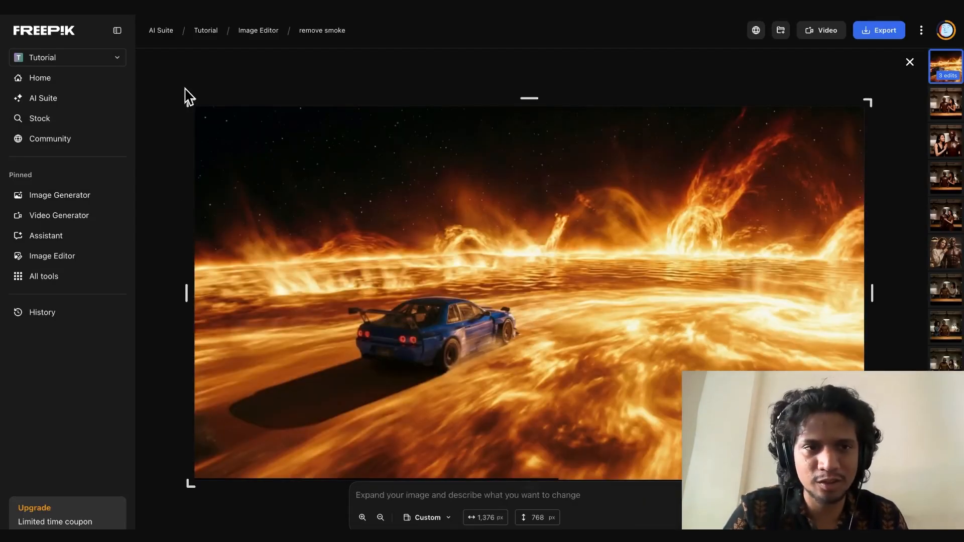
# Expand the smoke-free image to the right and downward to 1,744 × 973 px and generate it, accepting the resize to 1320px
pyautogui.moveTo(190, 99); pyautogui.dragTo(148, 87)
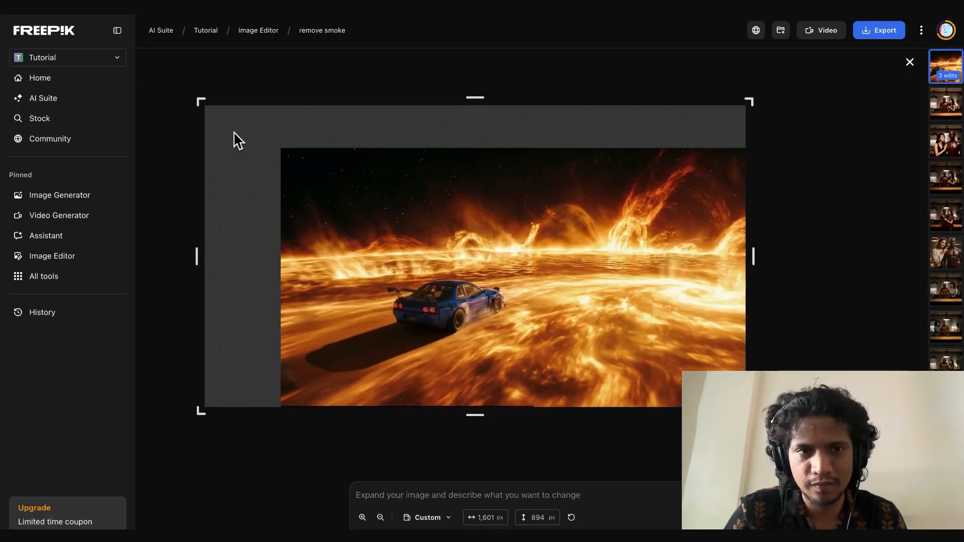
pyautogui.moveTo(200, 100); pyautogui.dragTo(283, 138)
pyautogui.moveTo(749, 411); pyautogui.dragTo(872, 479)
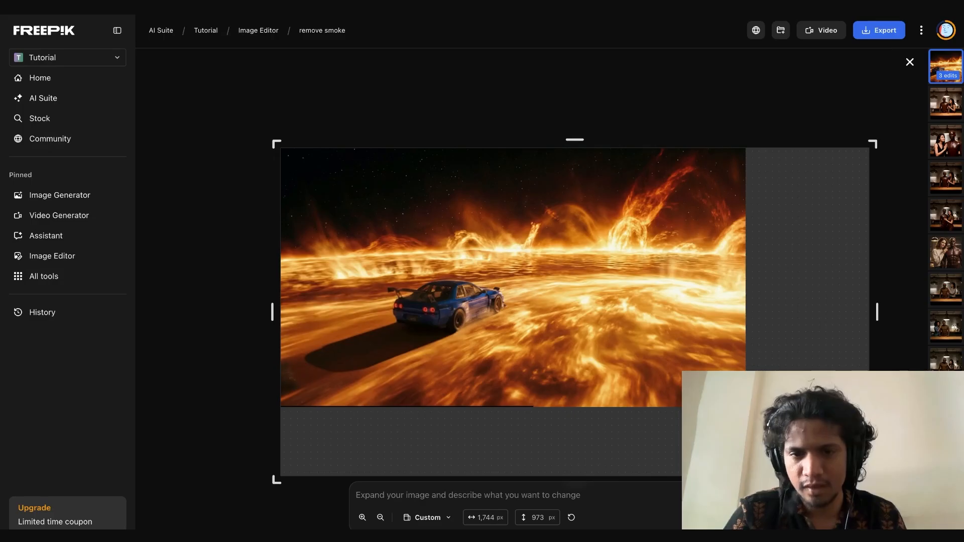
pyautogui.click(429, 285)
pyautogui.moveTo(429, 287); pyautogui.dragTo(429, 287)
pyautogui.moveTo(571, 295); pyautogui.dragTo(574, 297)
pyautogui.click(723, 517)
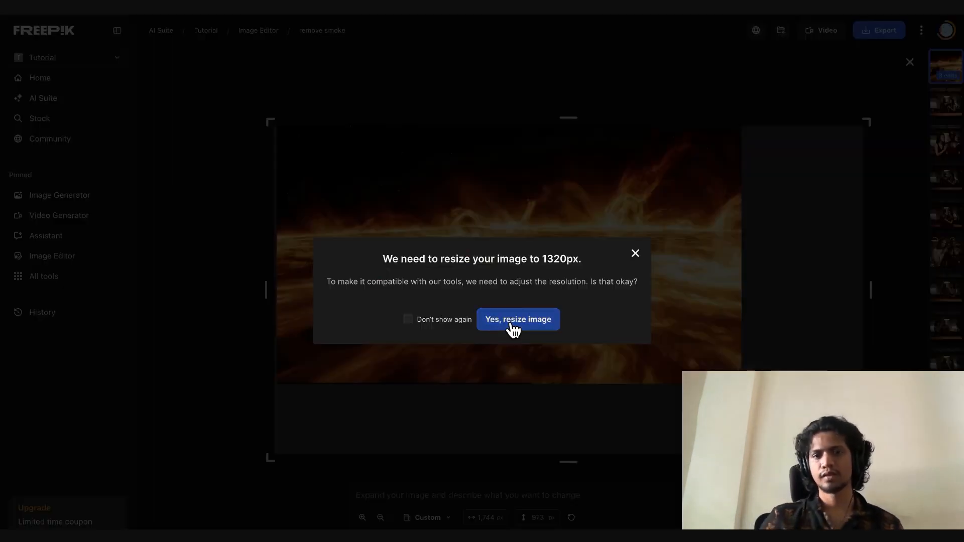
pyautogui.click(514, 330)
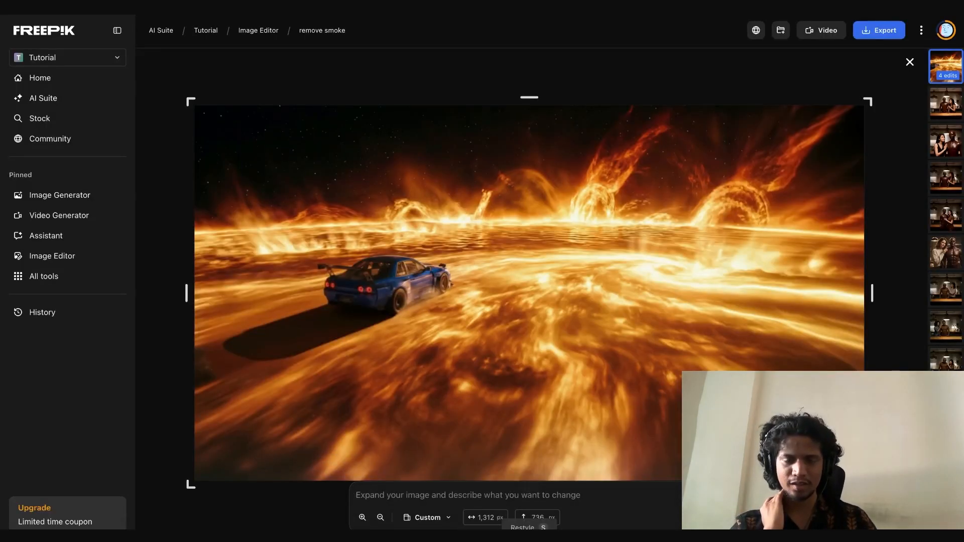
# Examine the Restyle presets and the Background Remover's Replace, Color and Adjust options for the expanded image
pyautogui.click(529, 538)
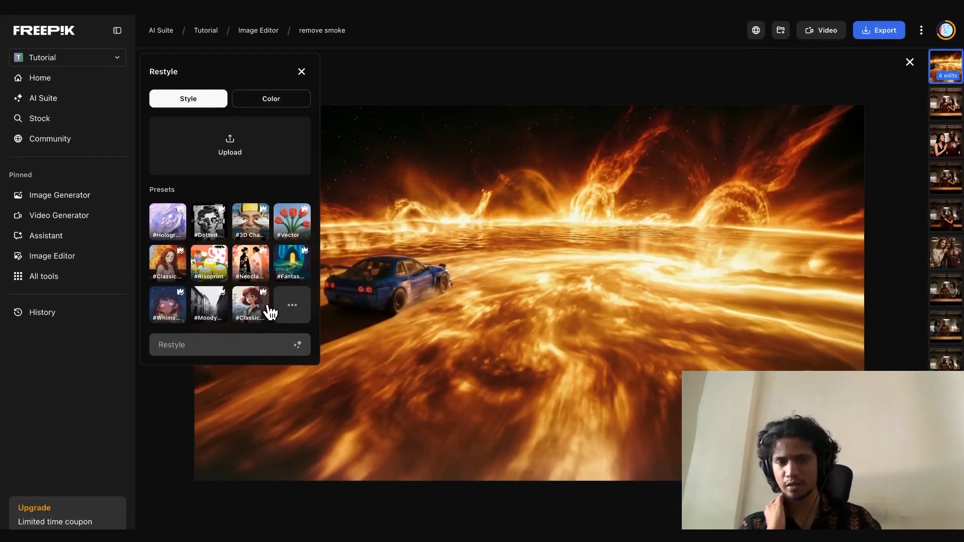
pyautogui.click(553, 538)
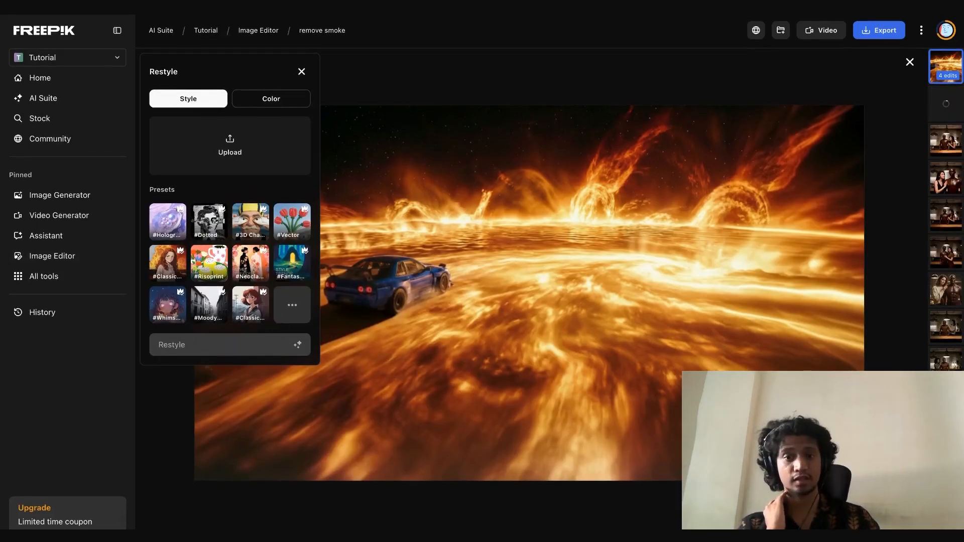
pyautogui.click(552, 538)
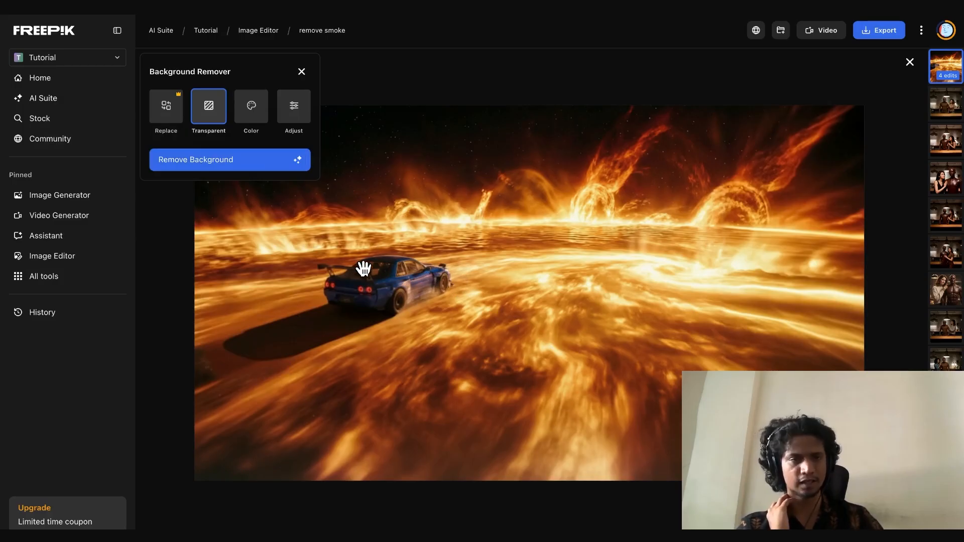
pyautogui.click(174, 121)
pyautogui.click(249, 187)
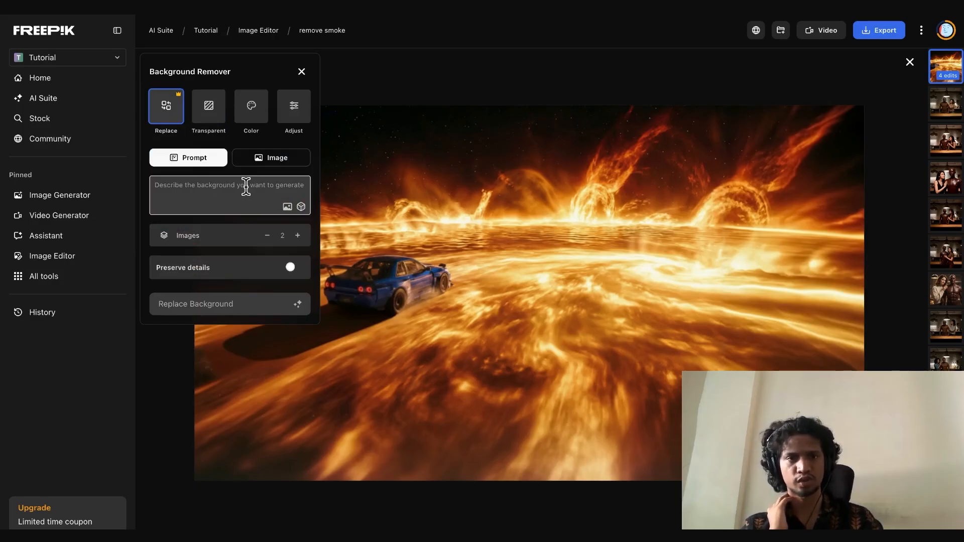
pyautogui.click(255, 107)
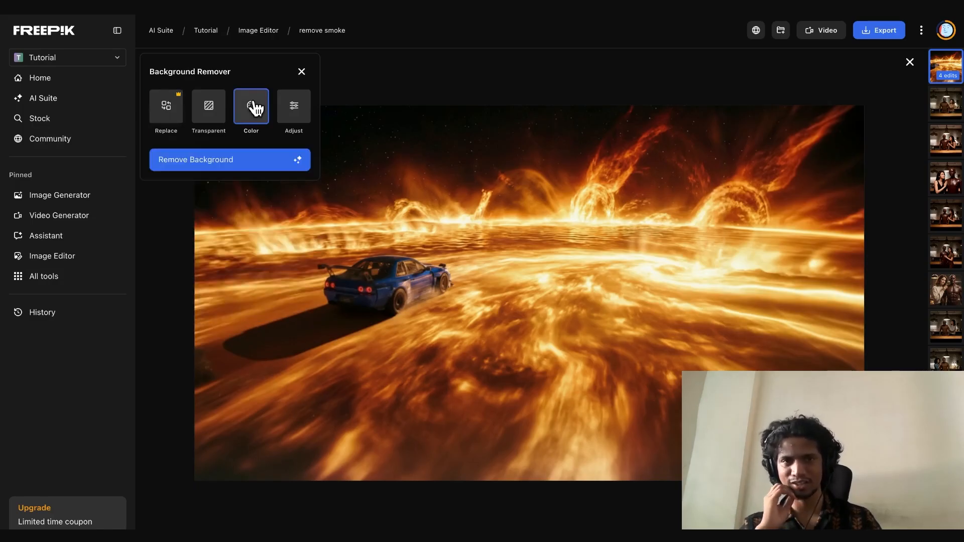
pyautogui.click(294, 118)
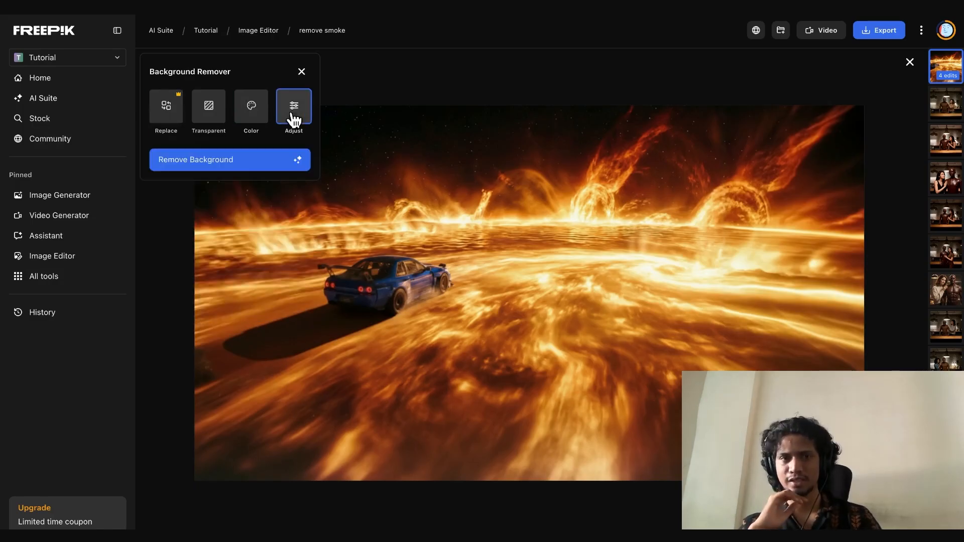
pyautogui.click(298, 70)
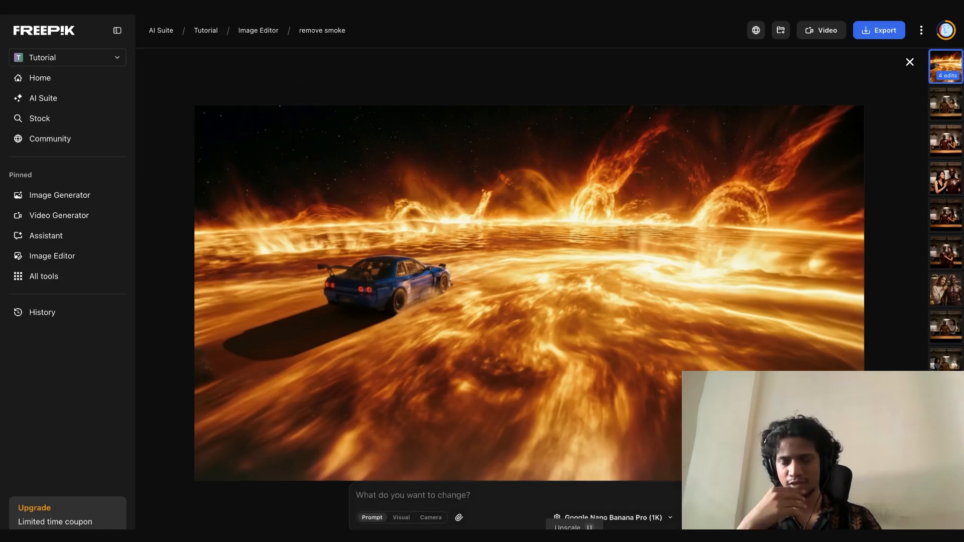
# Try out the Exposure setting in the image's Light adjustments and close them without applying a change
pyautogui.click(598, 540)
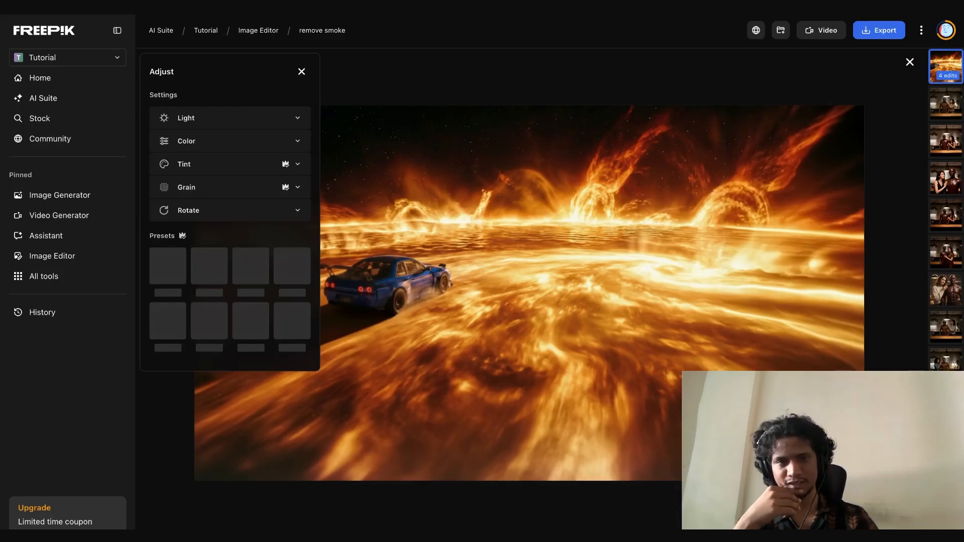
pyautogui.click(232, 129)
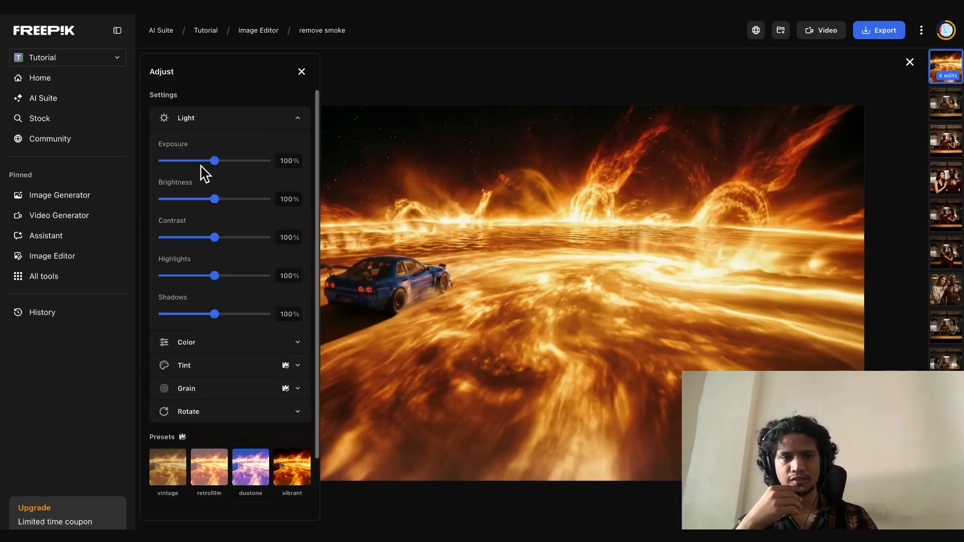
pyautogui.moveTo(216, 161)
pyautogui.mouseDown()
pyautogui.moveTo(198, 168)
pyautogui.moveTo(249, 174)
pyautogui.moveTo(214, 172)
pyautogui.mouseUp()
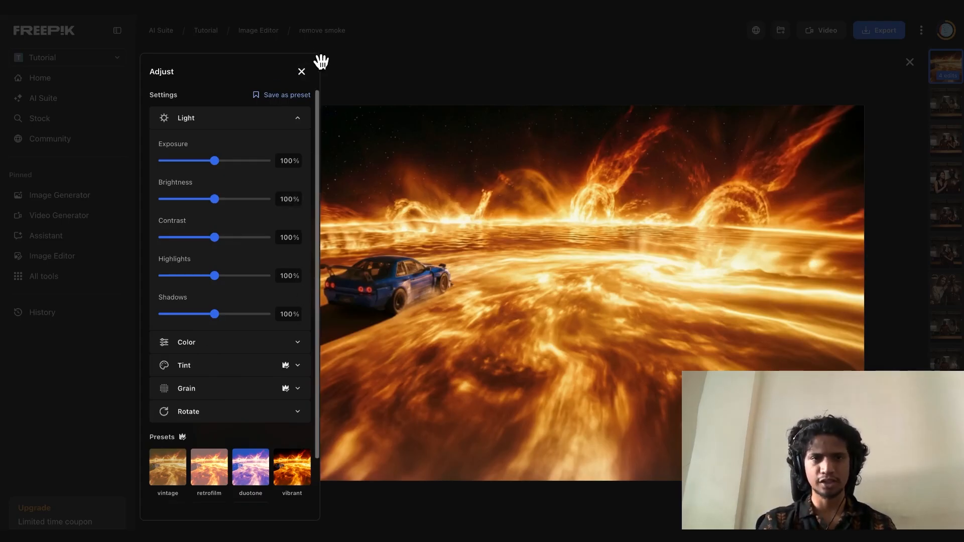
pyautogui.click(301, 72)
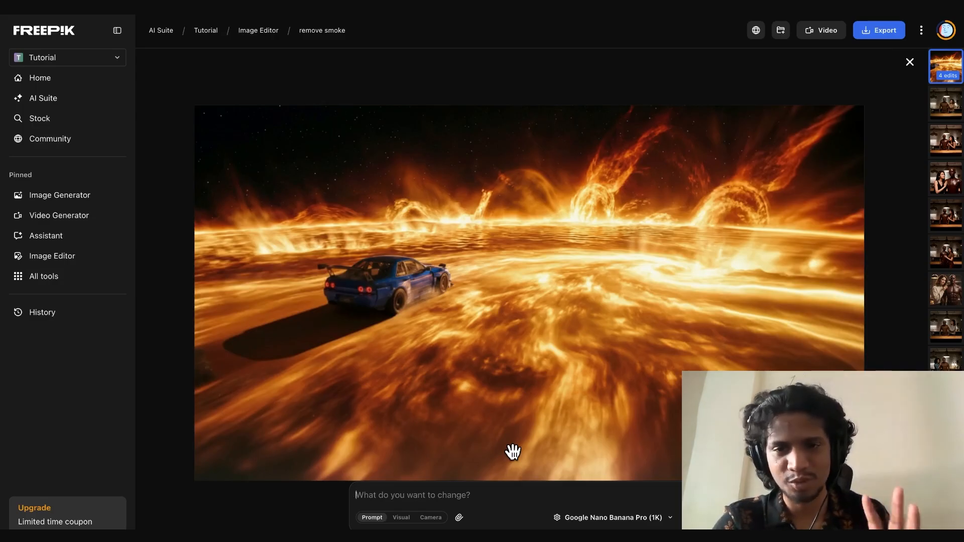
pyautogui.click(572, 538)
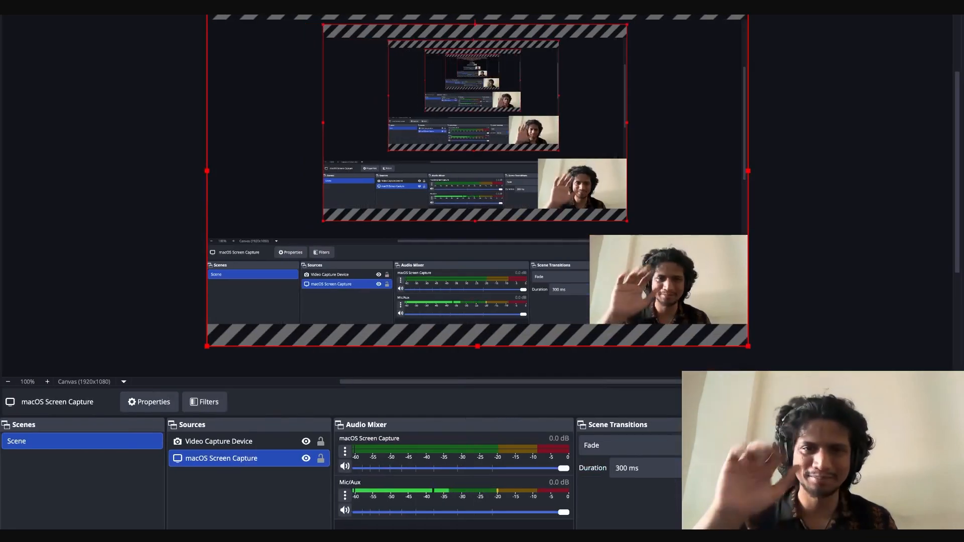